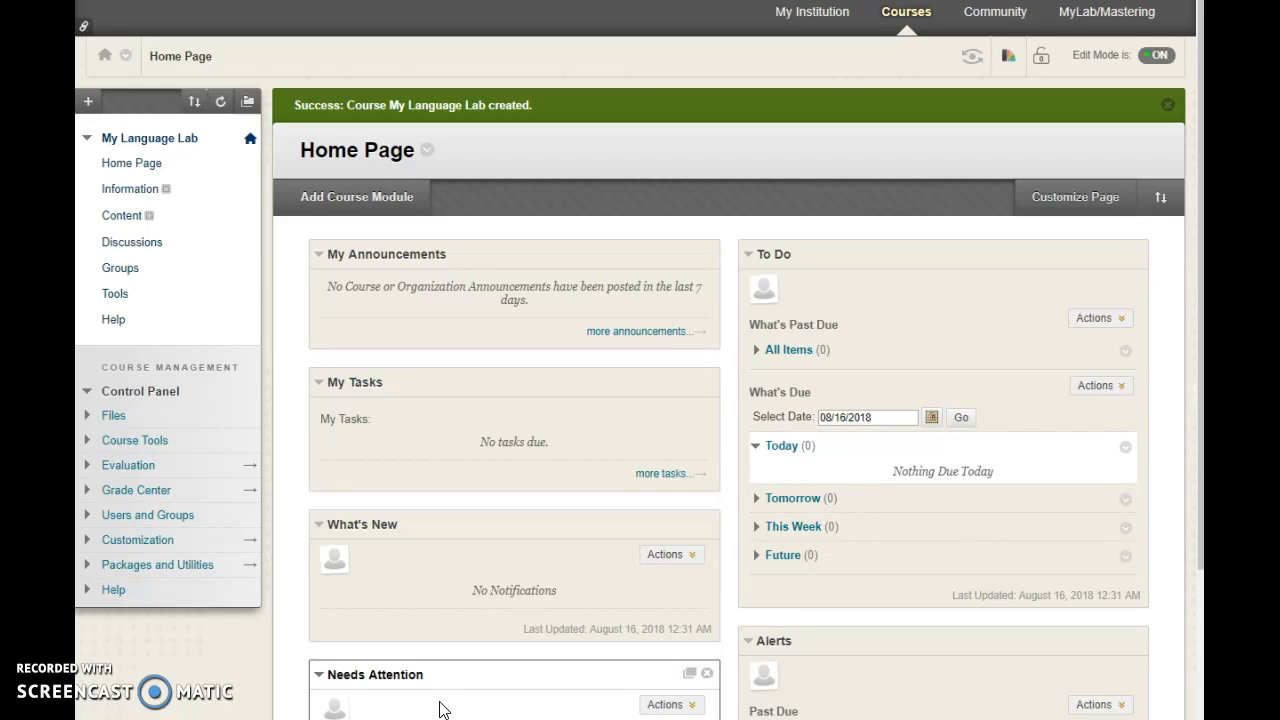
Open the course's Tool Availability settings under Customization and review which Pearson MyLab & Mastering tools are enabled.
click(135, 448)
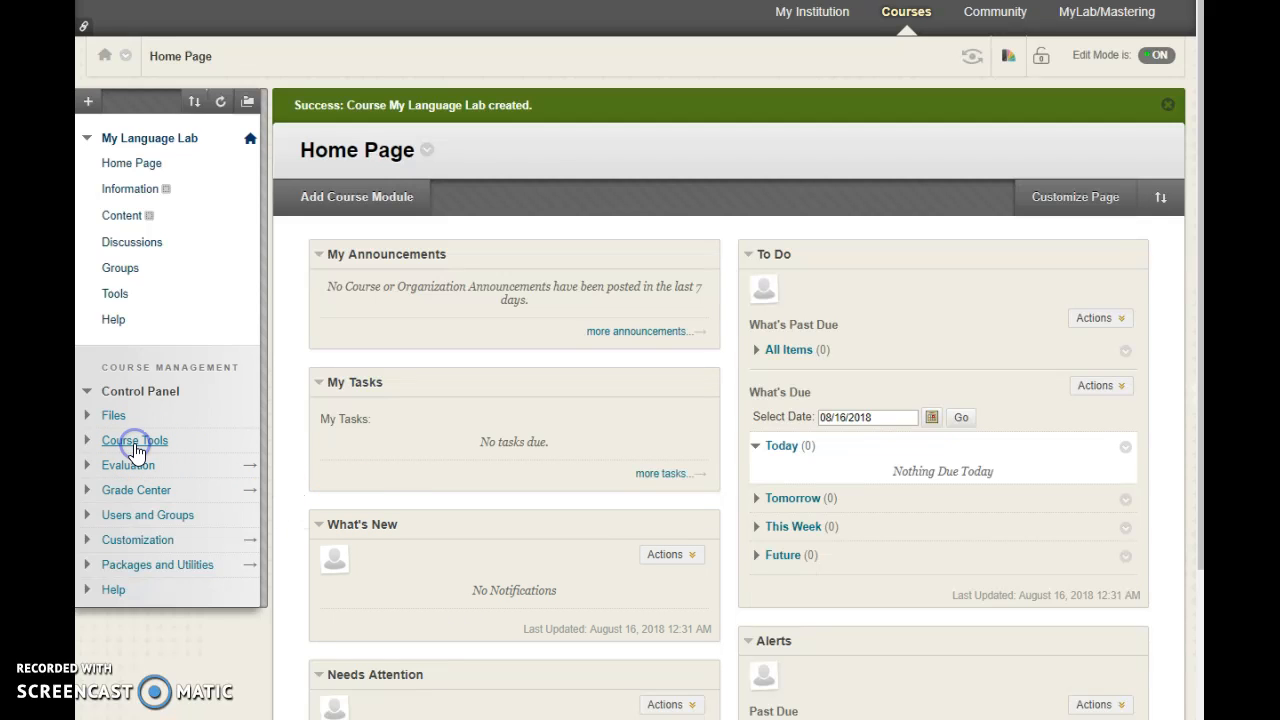
scroll(140, 505, down, 3)
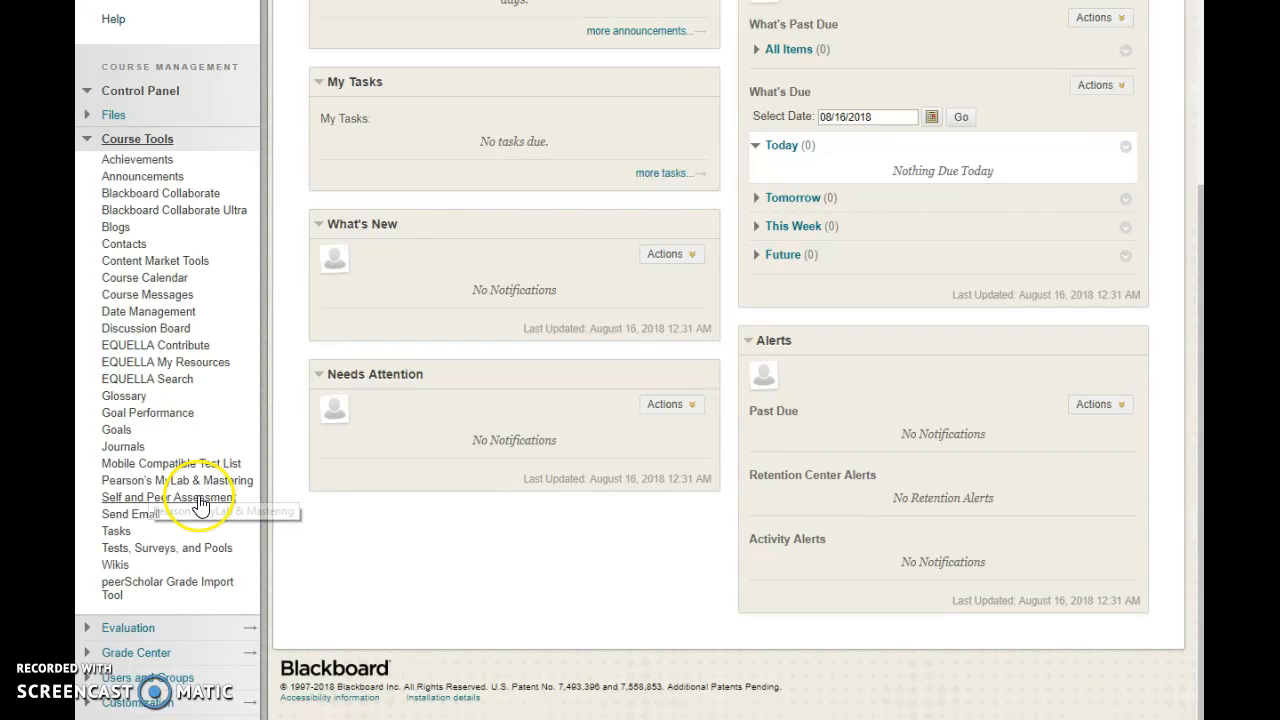
click(142, 703)
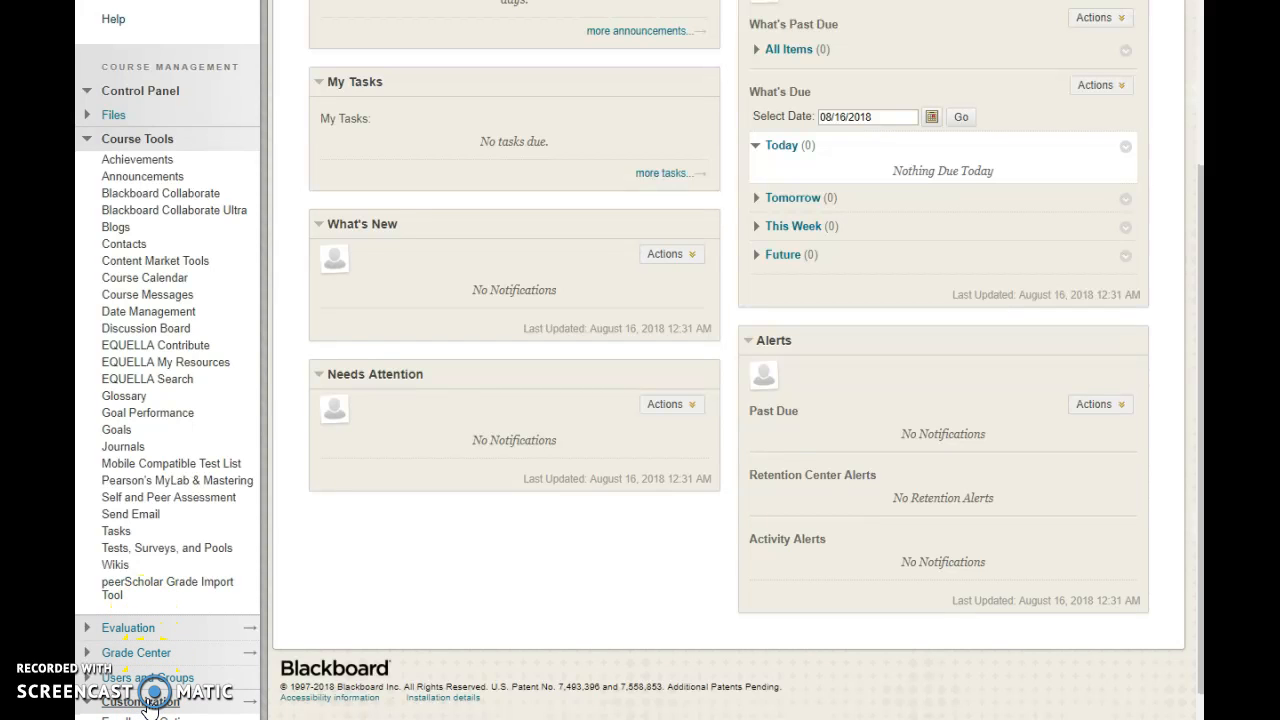
scroll(245, 510, down, 2)
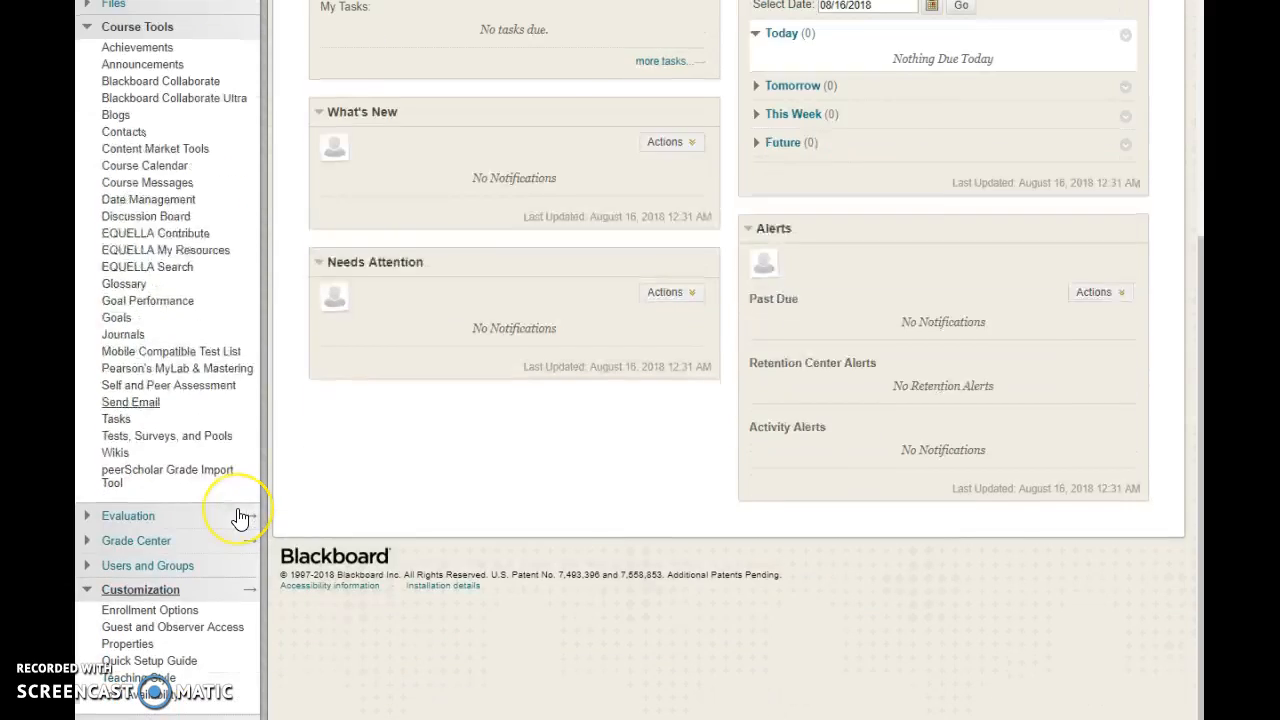
click(142, 700)
click(386, 503)
scroll(388, 505, down, 5)
scroll(388, 508, down, 15)
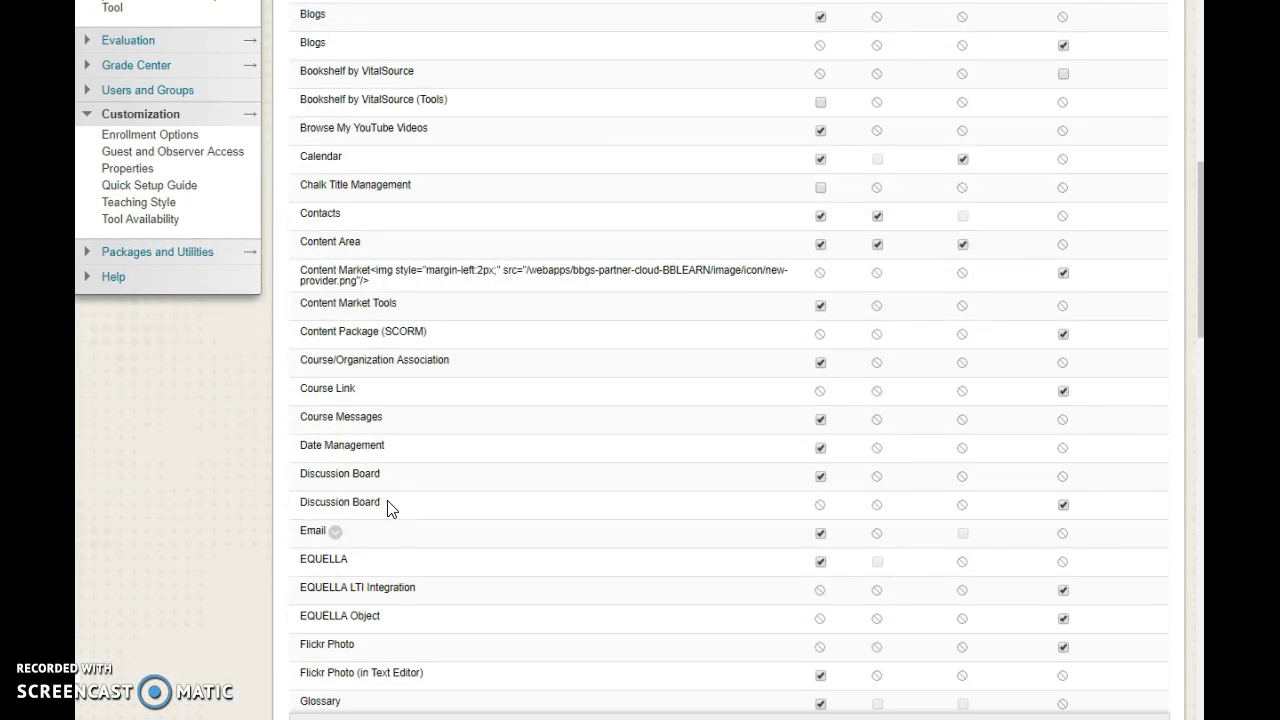
scroll(388, 508, down, 5)
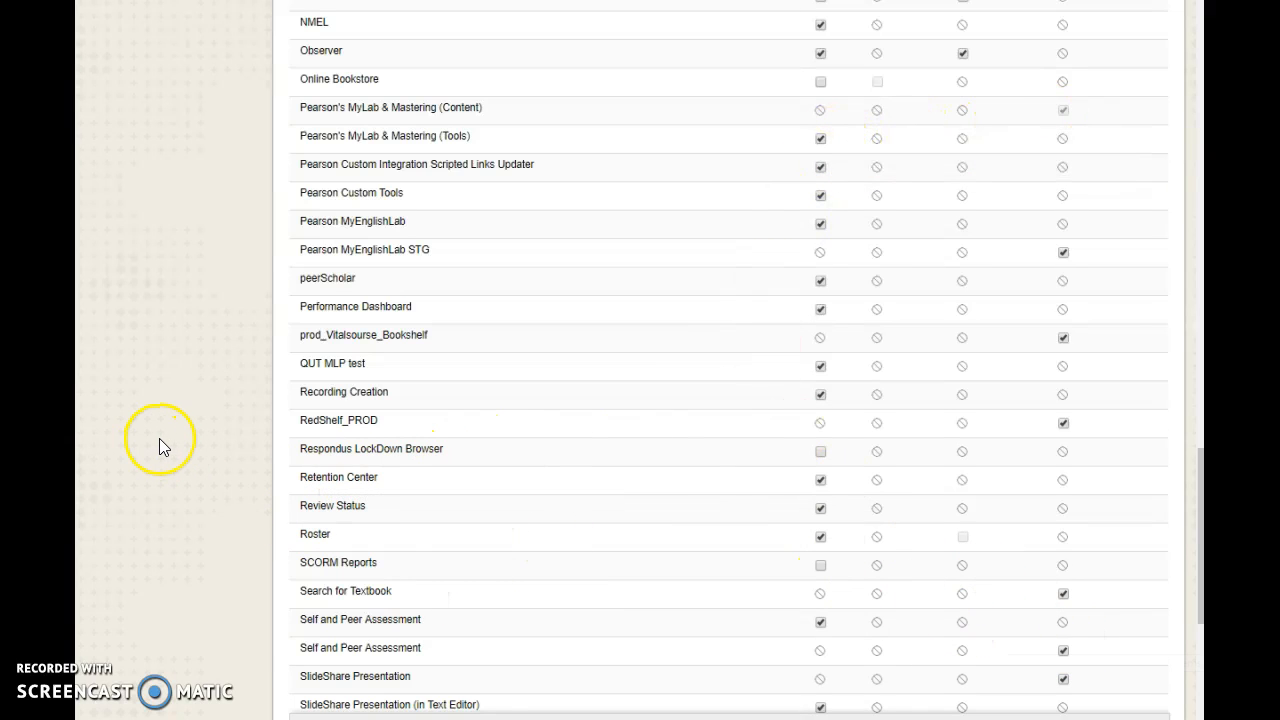
Open the course's Pearson's MyLab & Mastering tools and start selecting a MyLab product to use with this course.
scroll(159, 438, up, 15)
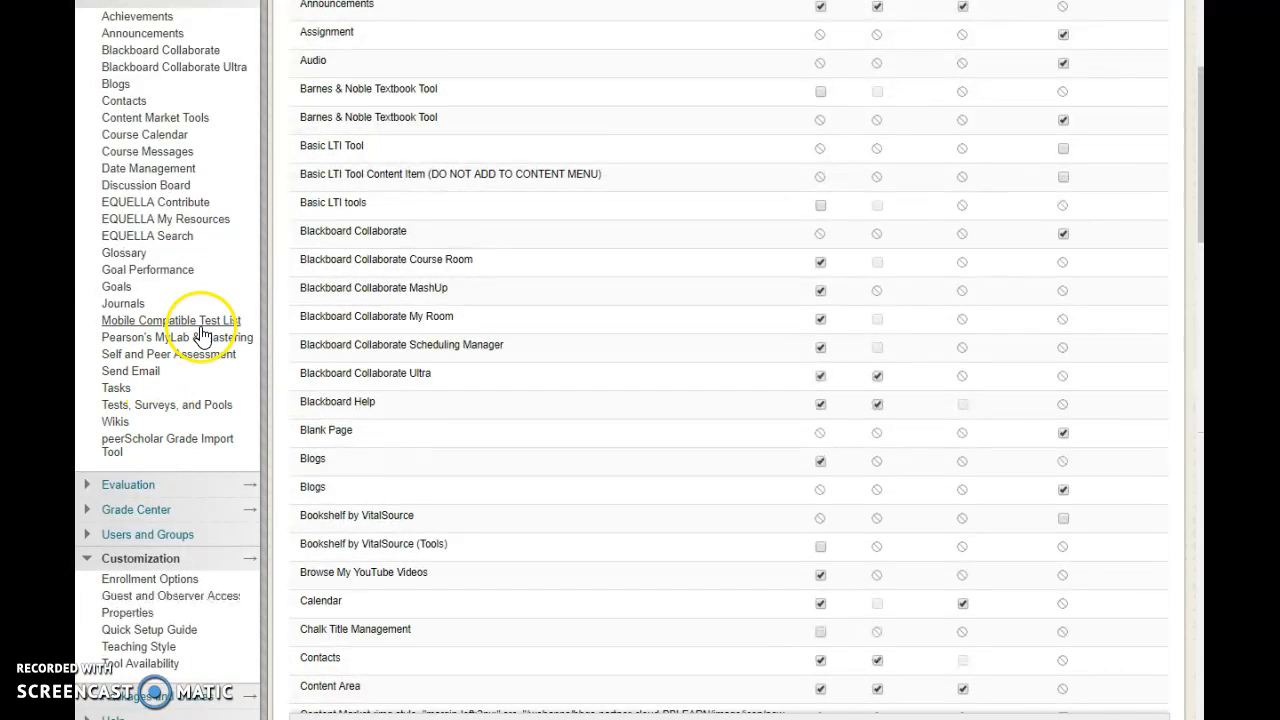
scroll(170, 338, up, 5)
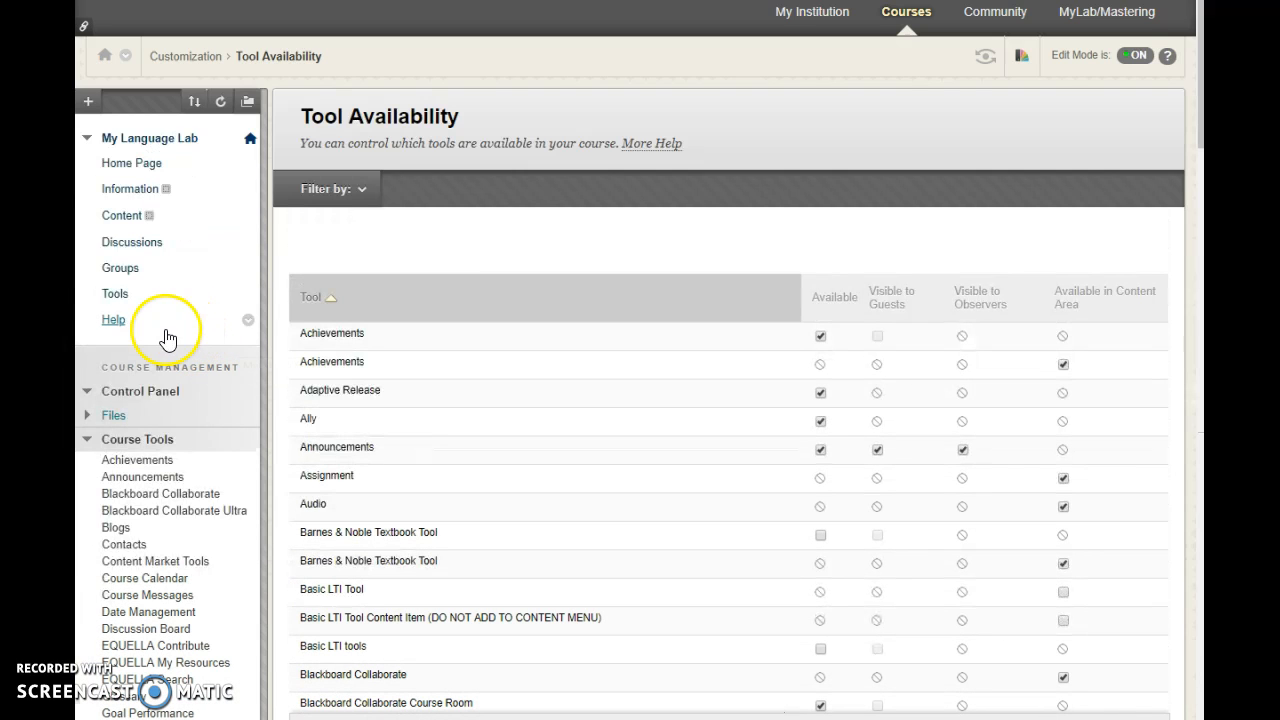
scroll(150, 450, down, 5)
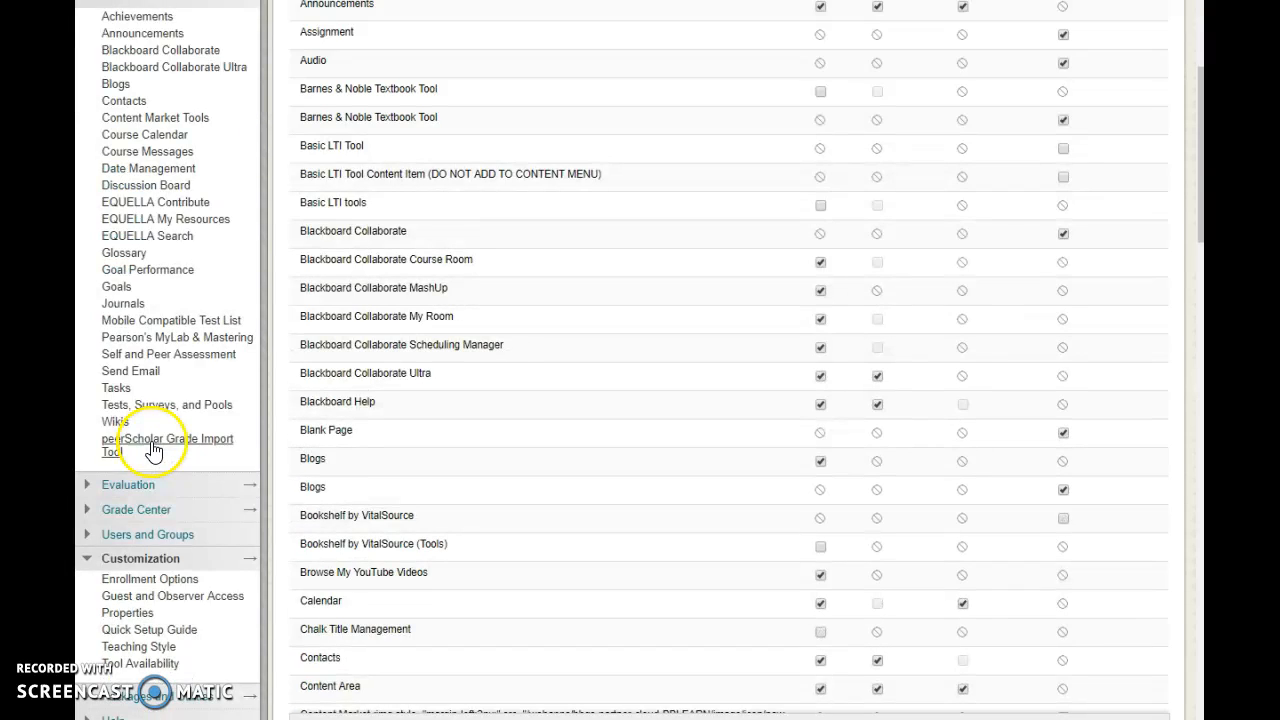
click(184, 336)
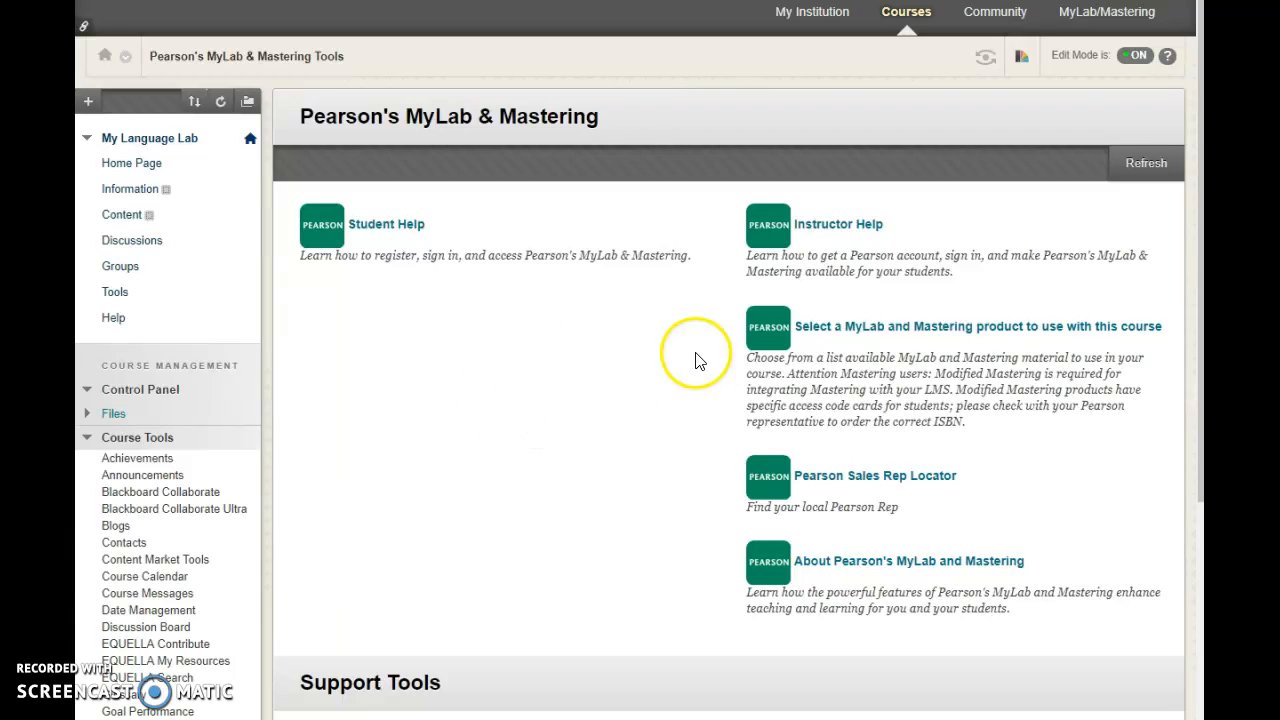
click(900, 338)
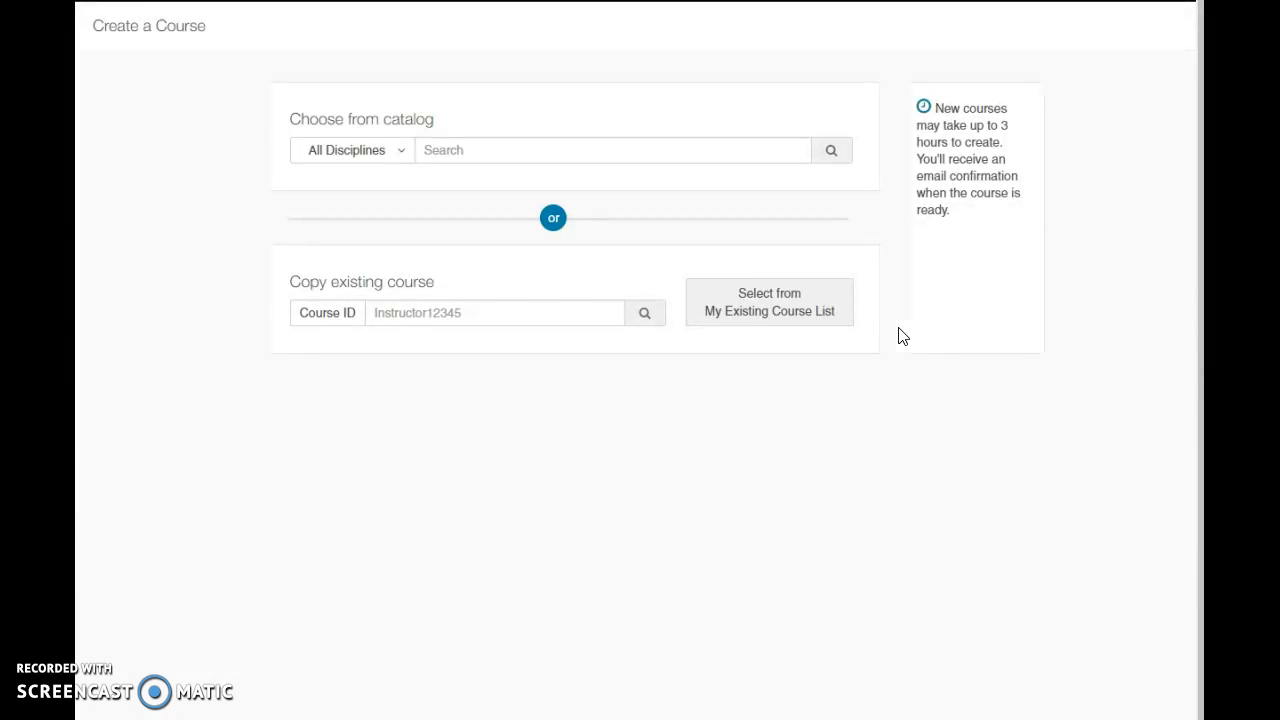
Search the Pearson course catalog across all disciplines using the language lab search code.
click(449, 151)
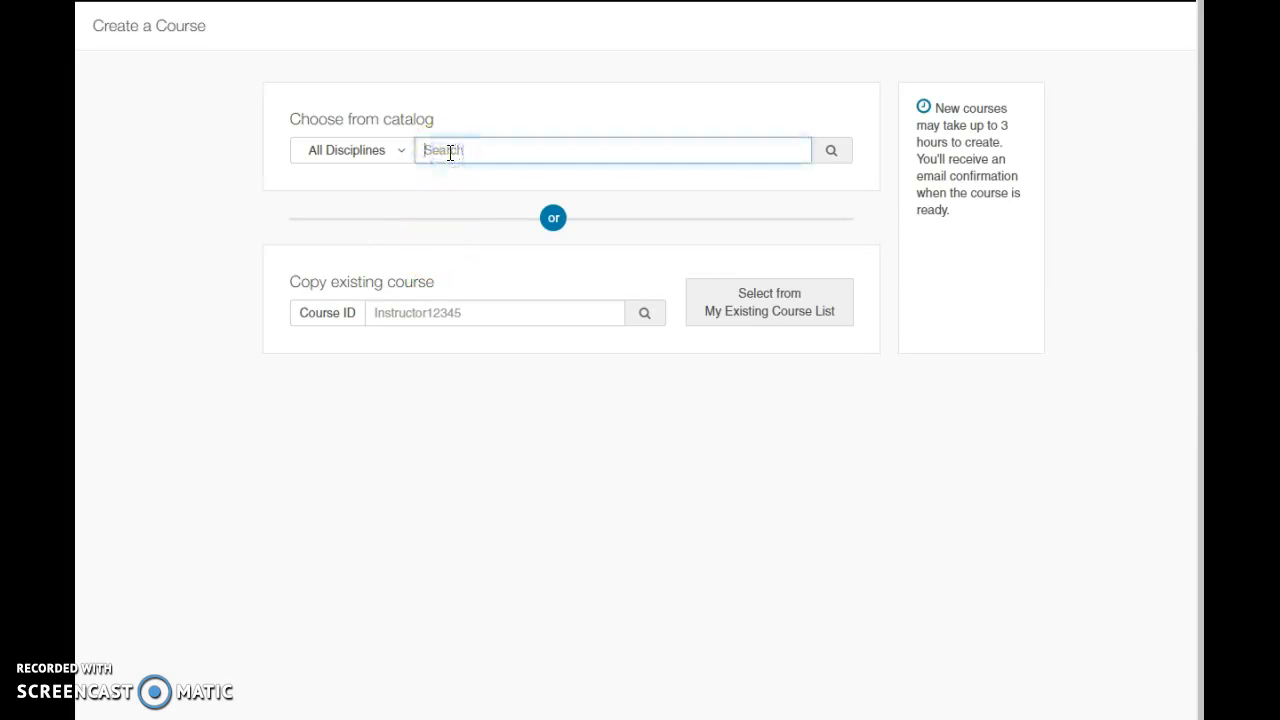
text(M)
key(Return)
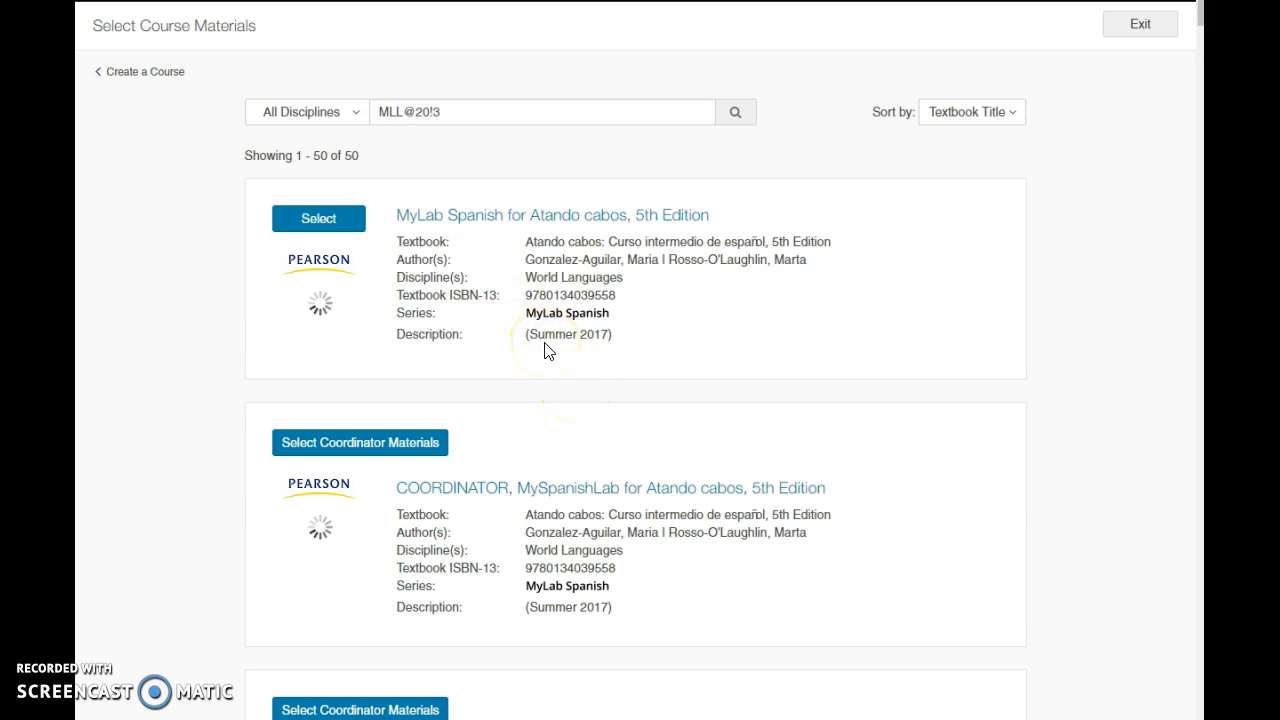
Select the non-coordinator MyItalianLab for Percorsi: L'Italia attraverso la lingua e la cultura, 3rd Edition as the course material.
scroll(547, 345, down, 4)
scroll(547, 345, down, 4)
scroll(547, 350, down, 4)
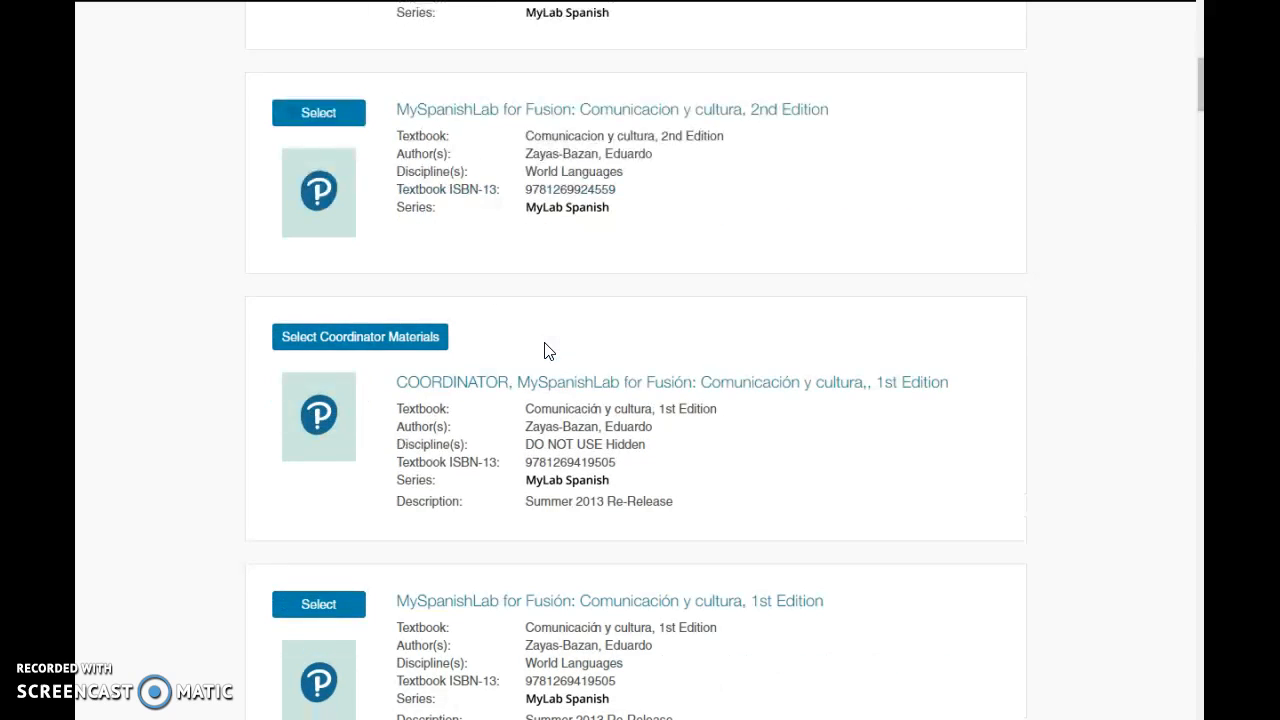
scroll(556, 378, down, 4)
scroll(558, 378, down, 4)
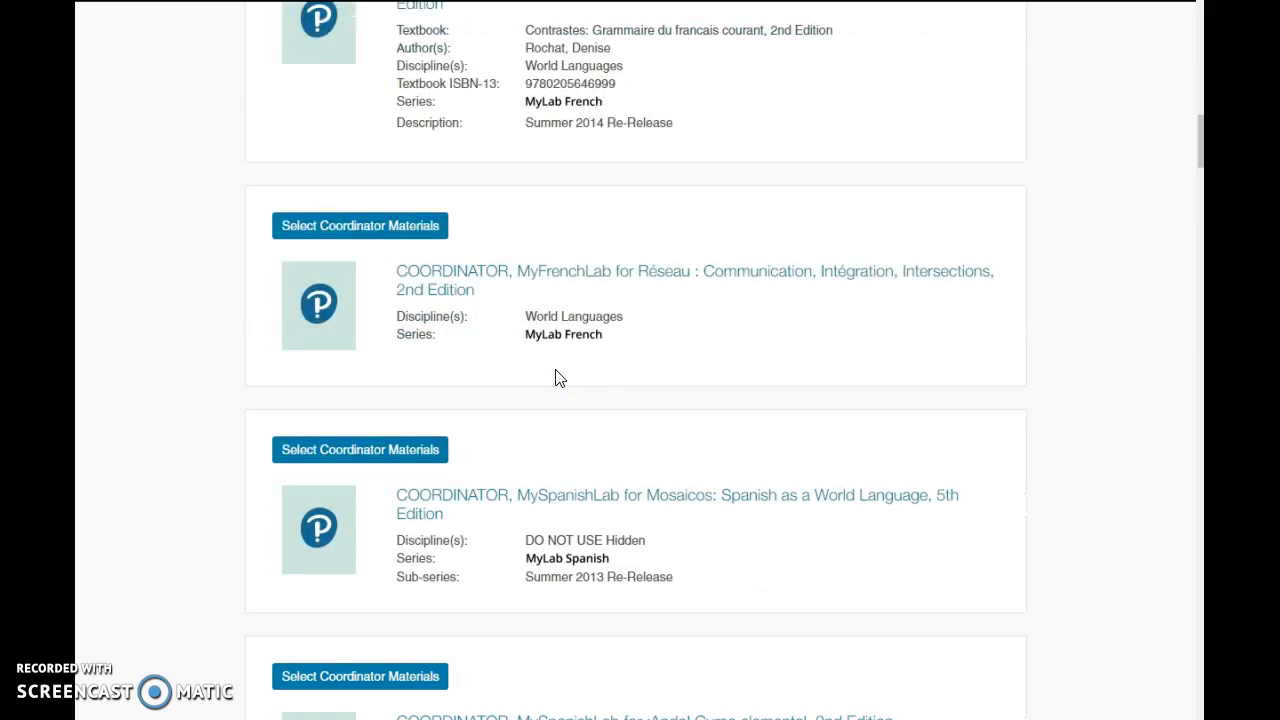
scroll(558, 378, down, 4)
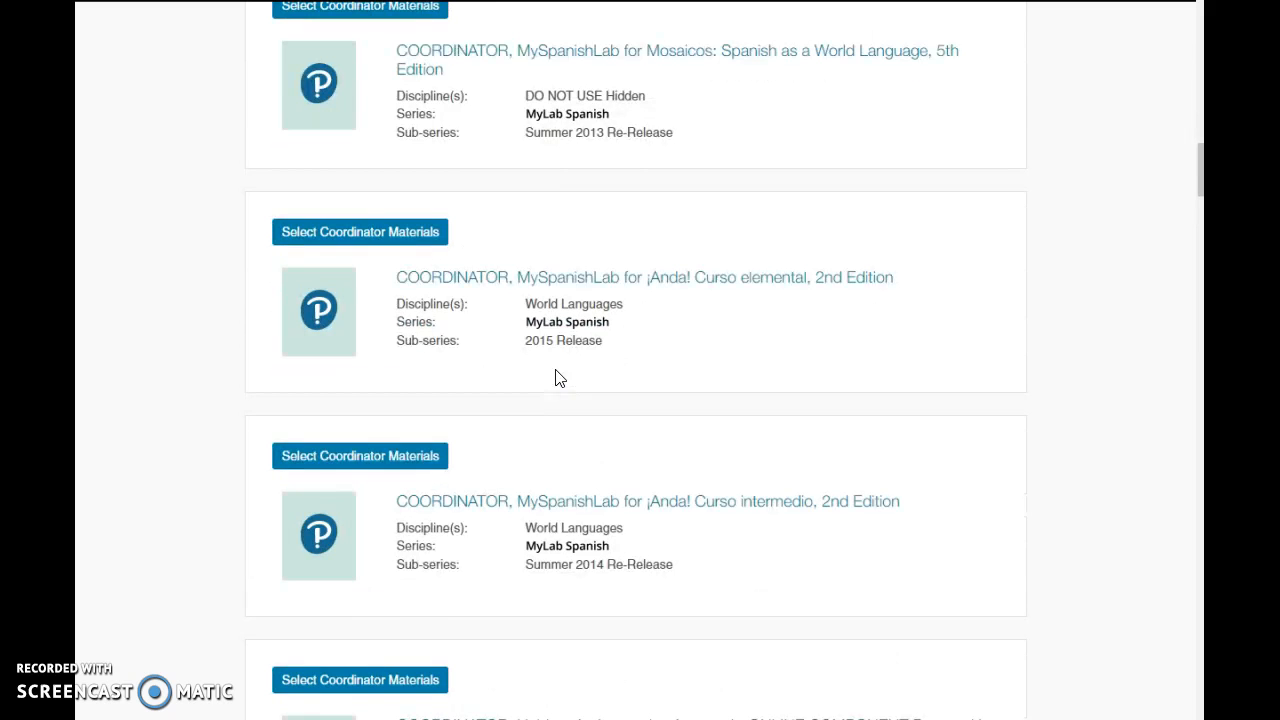
scroll(558, 378, down, 4)
scroll(558, 378, down, 4)
scroll(558, 378, down, 4)
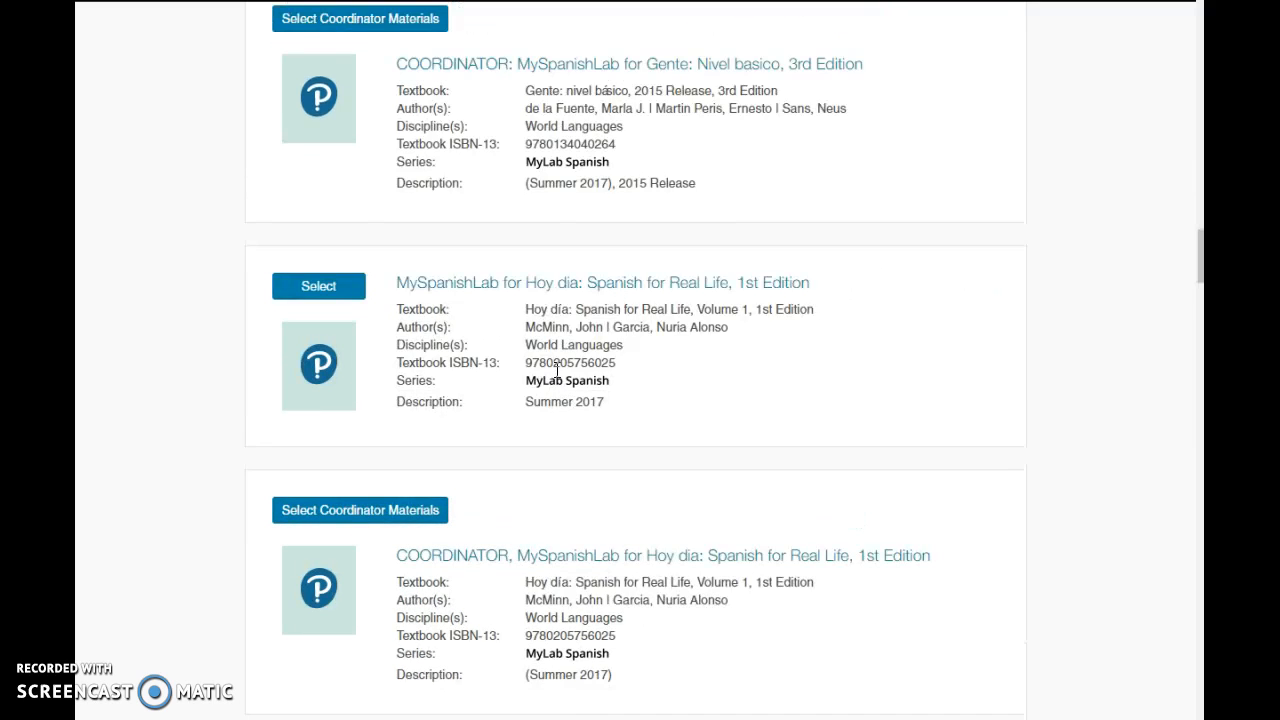
scroll(558, 378, down, 4)
scroll(558, 378, down, 4)
scroll(558, 378, down, 4)
scroll(558, 378, down, 4)
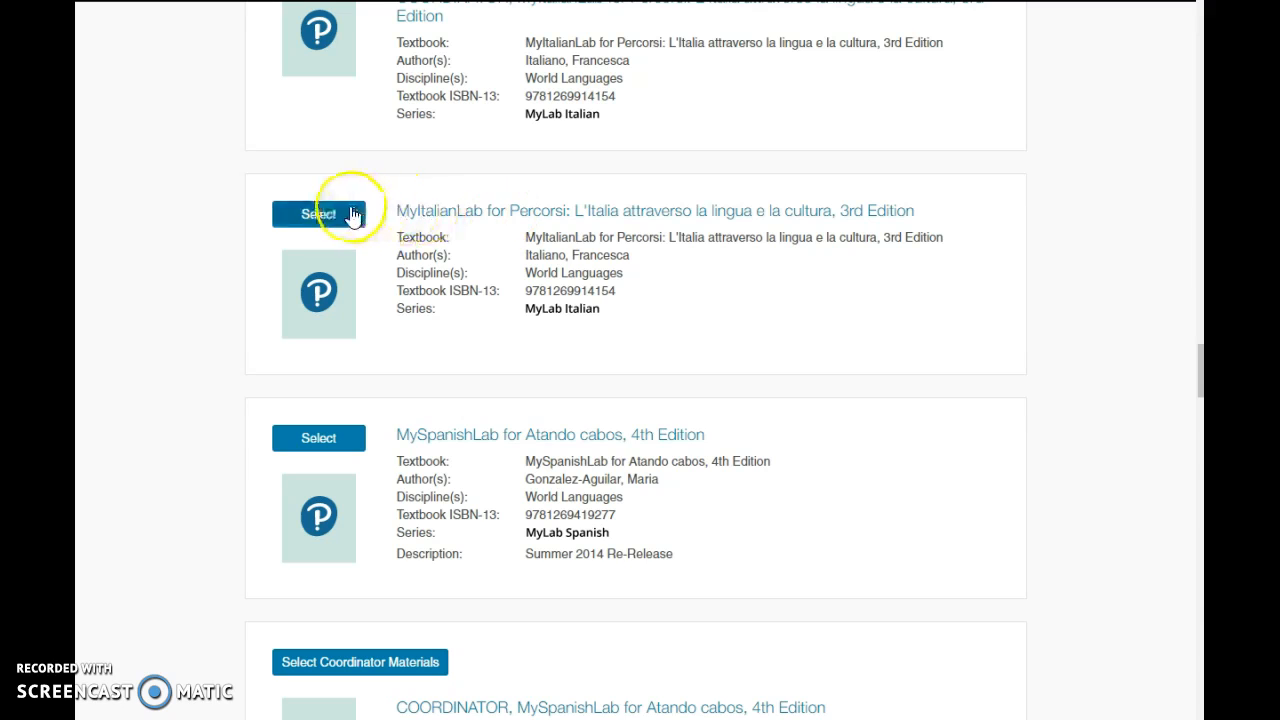
click(320, 214)
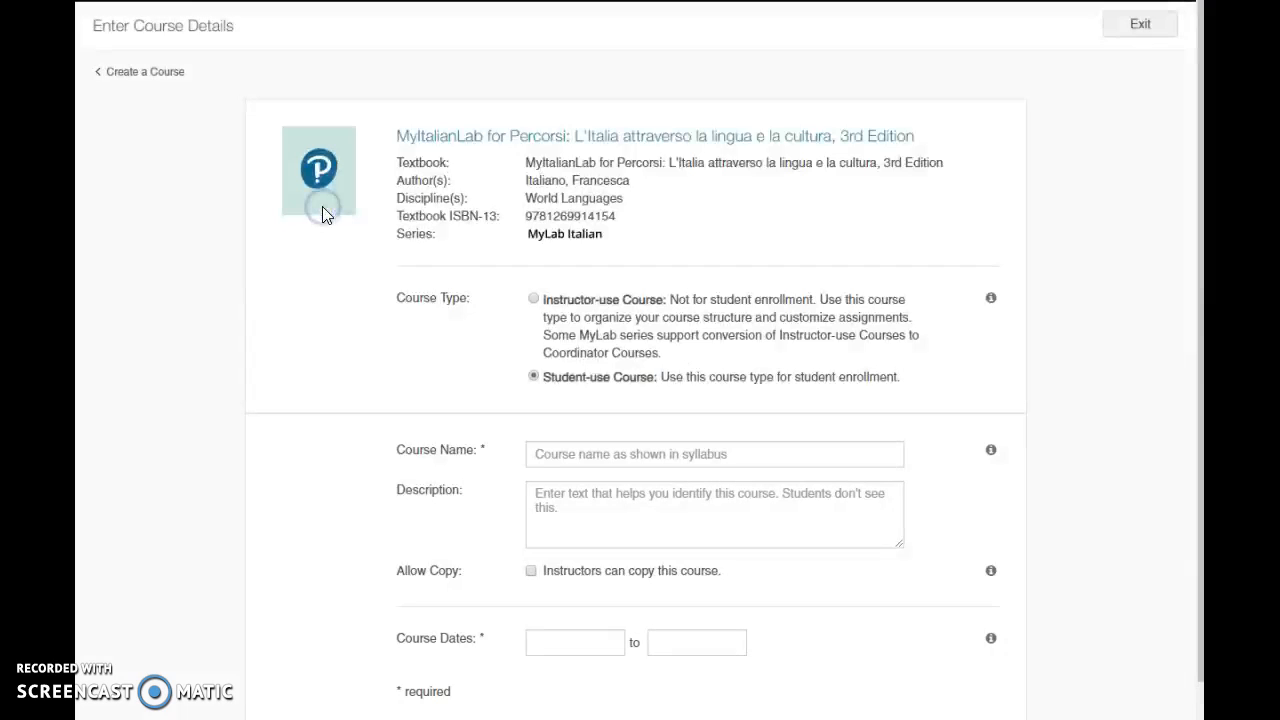
Name the course "MyItalianLab 101 Integrated" and allow instructors to copy it.
click(553, 451)
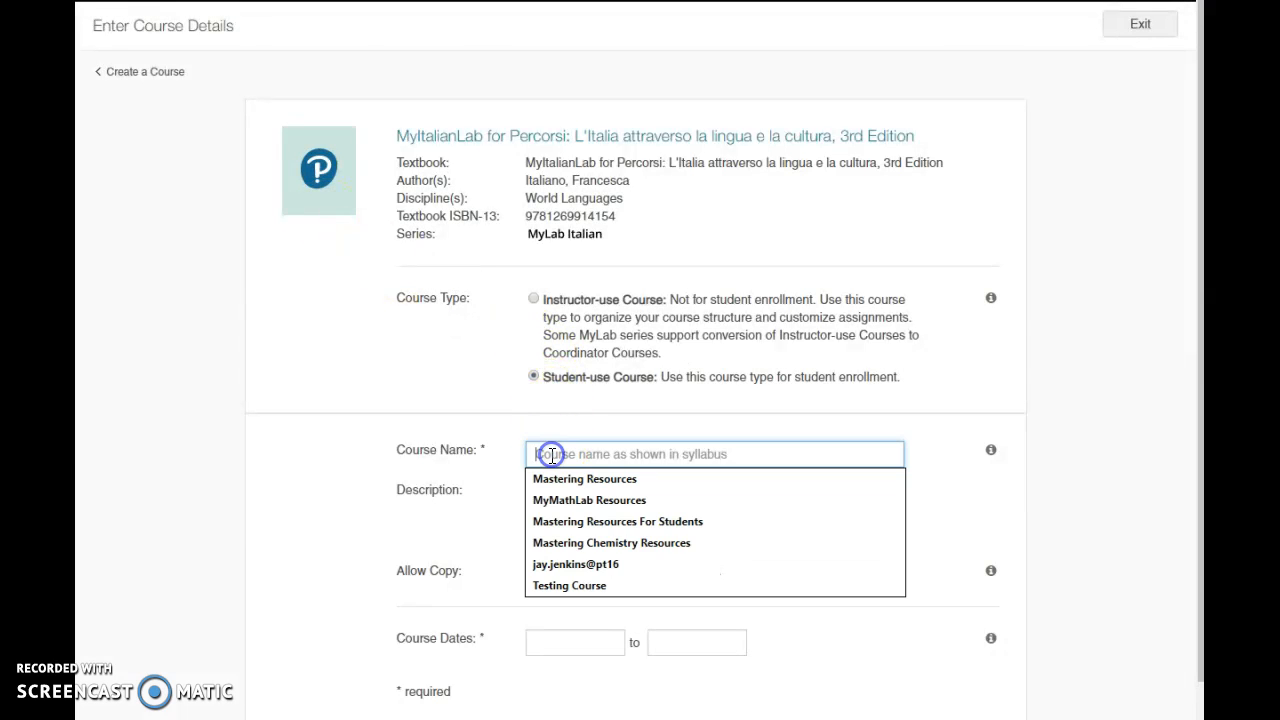
text(MyItalian Lab)
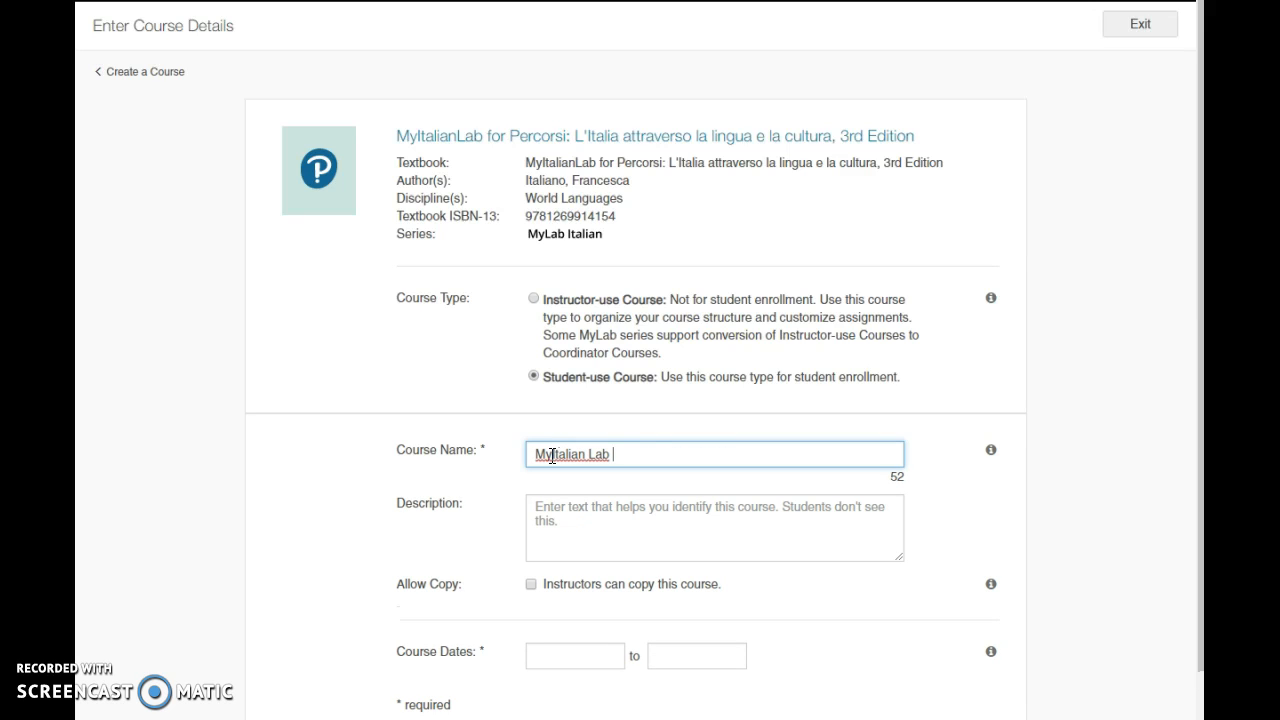
click(590, 456)
key(BackSpace)
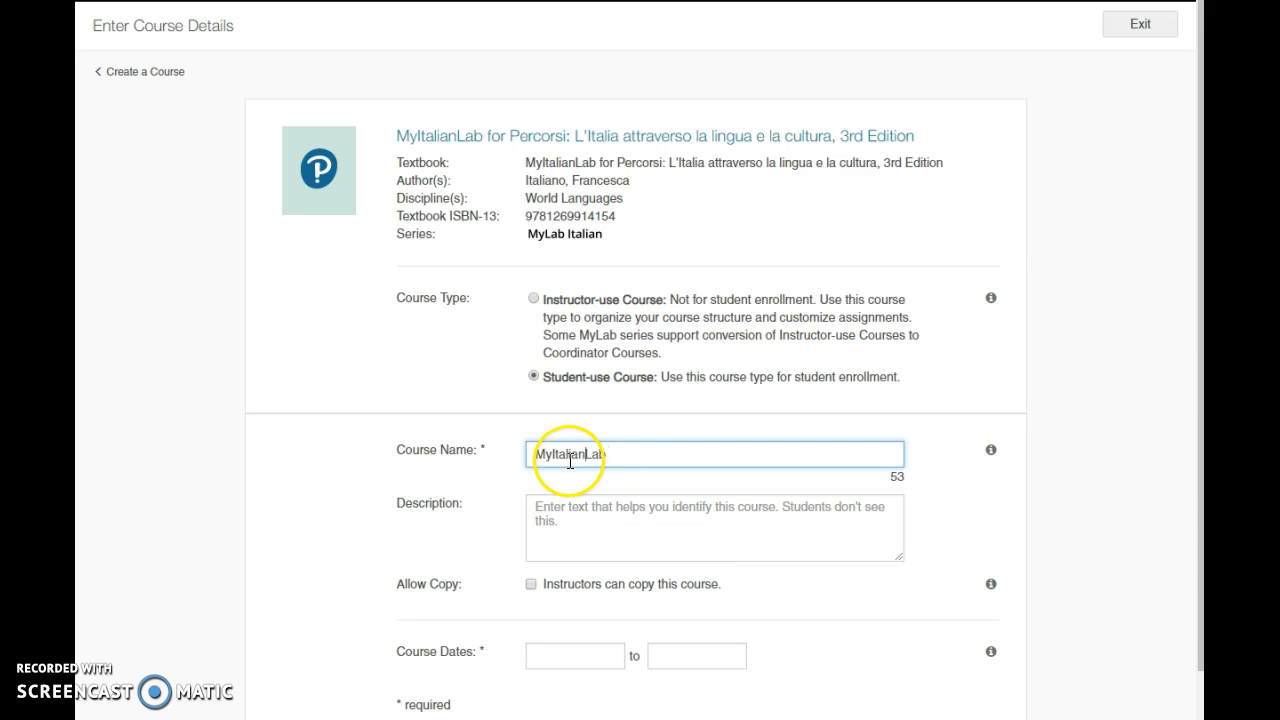
text(101 Integrated)
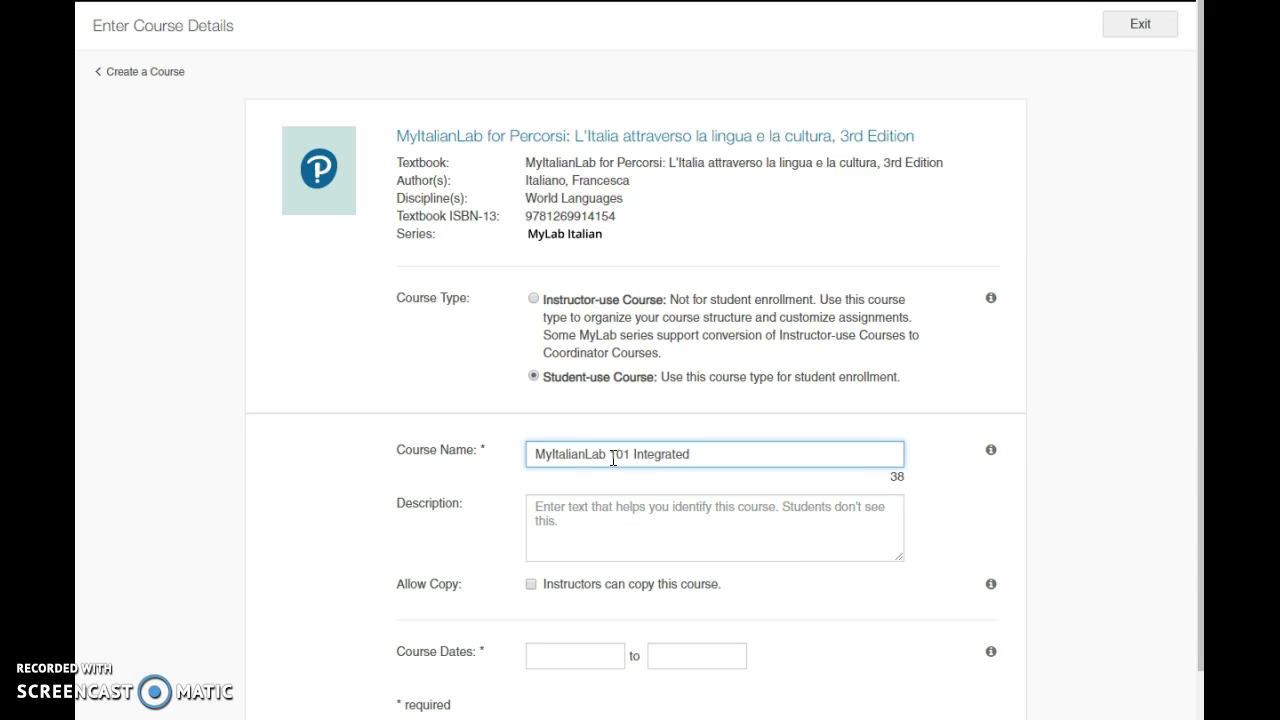
click(531, 584)
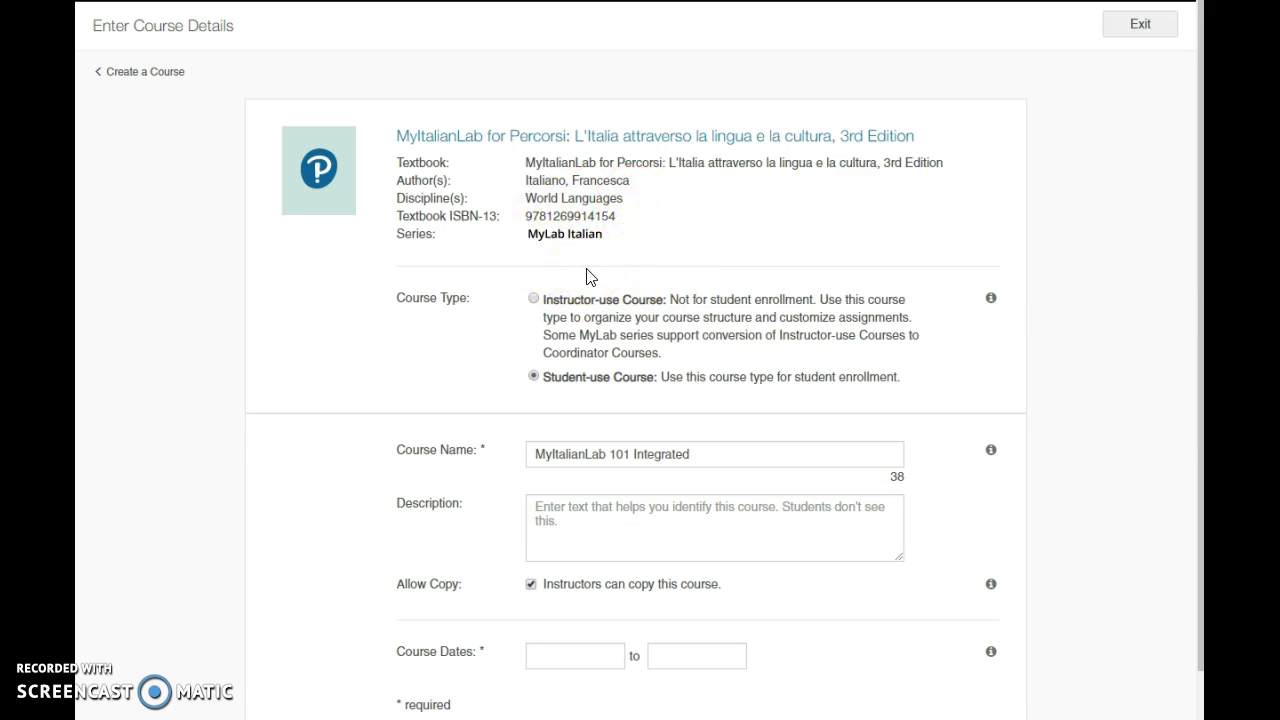
Set the course dates from Aug 16, 2018 to Dec 29, 2018 and create the course.
click(591, 654)
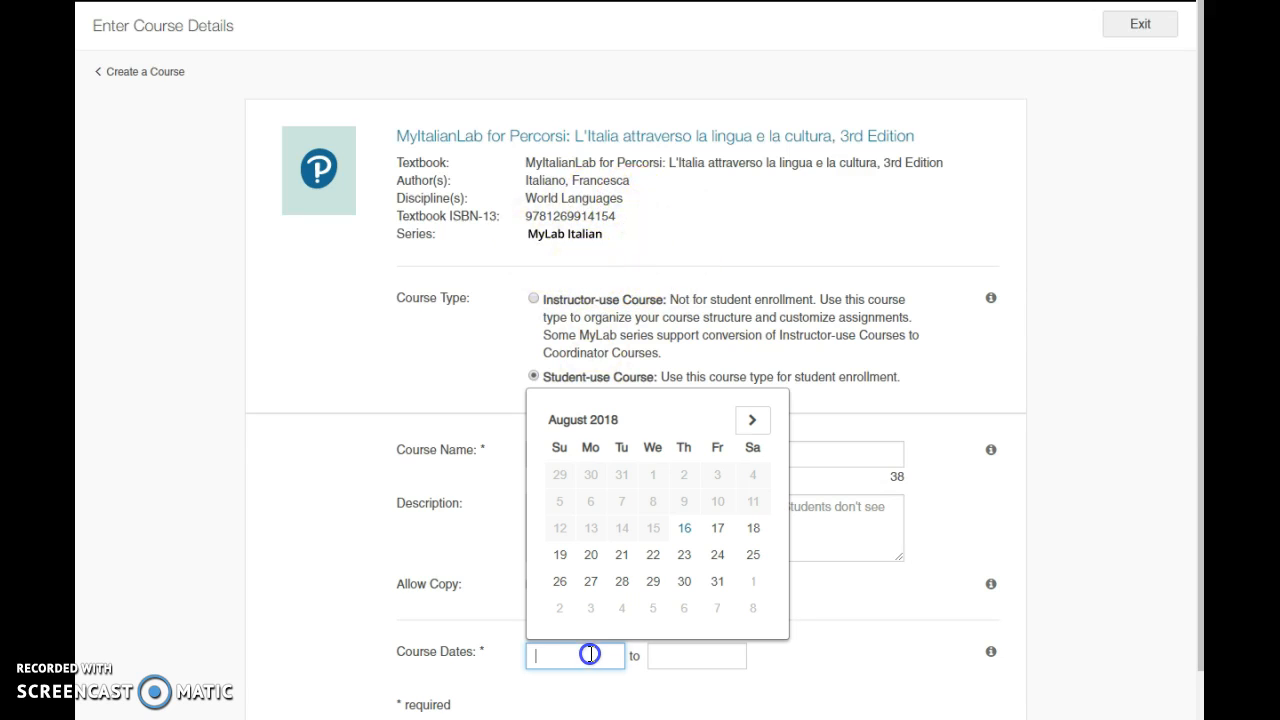
click(684, 530)
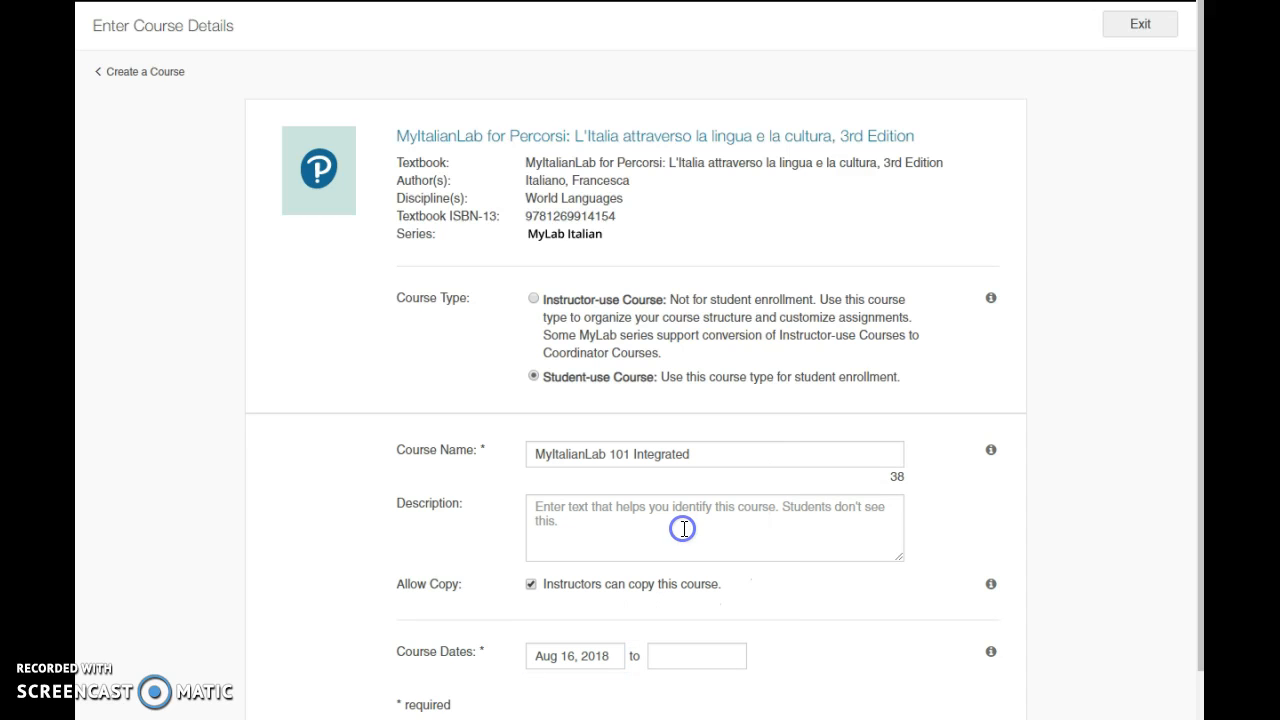
click(680, 652)
click(875, 420)
click(875, 420)
click(875, 420)
click(875, 420)
click(875, 581)
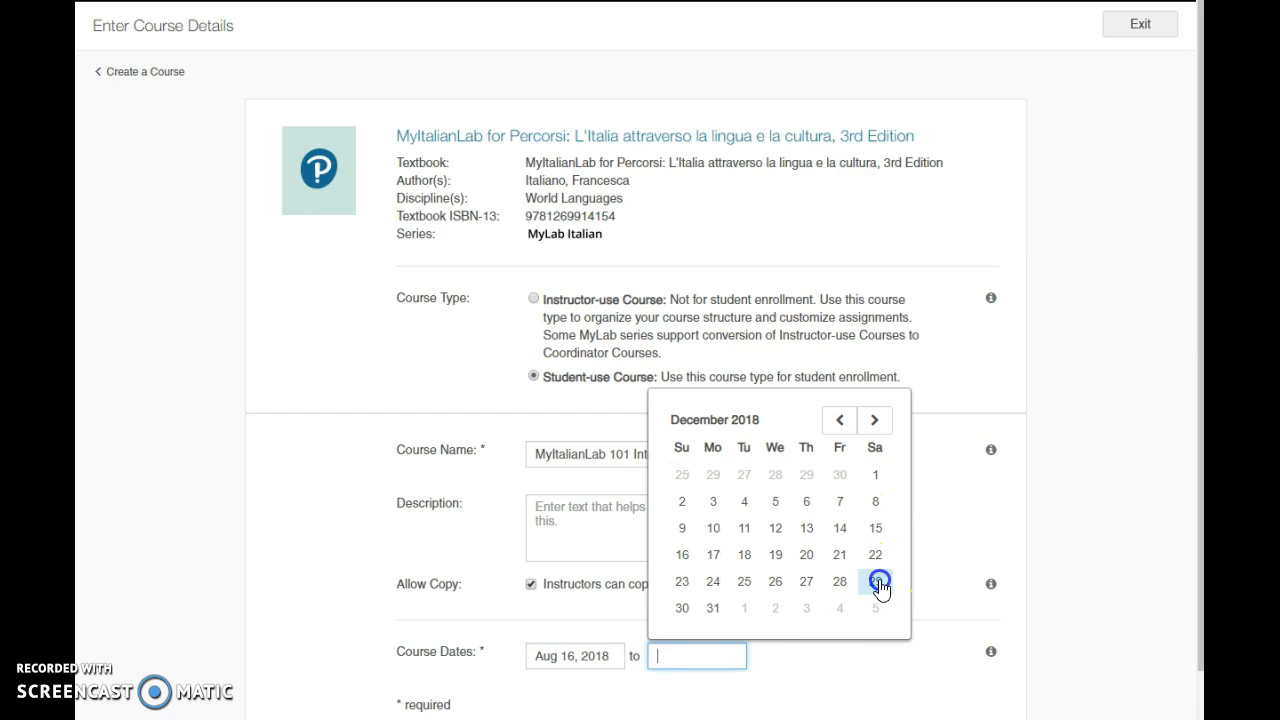
scroll(546, 682, down, 1)
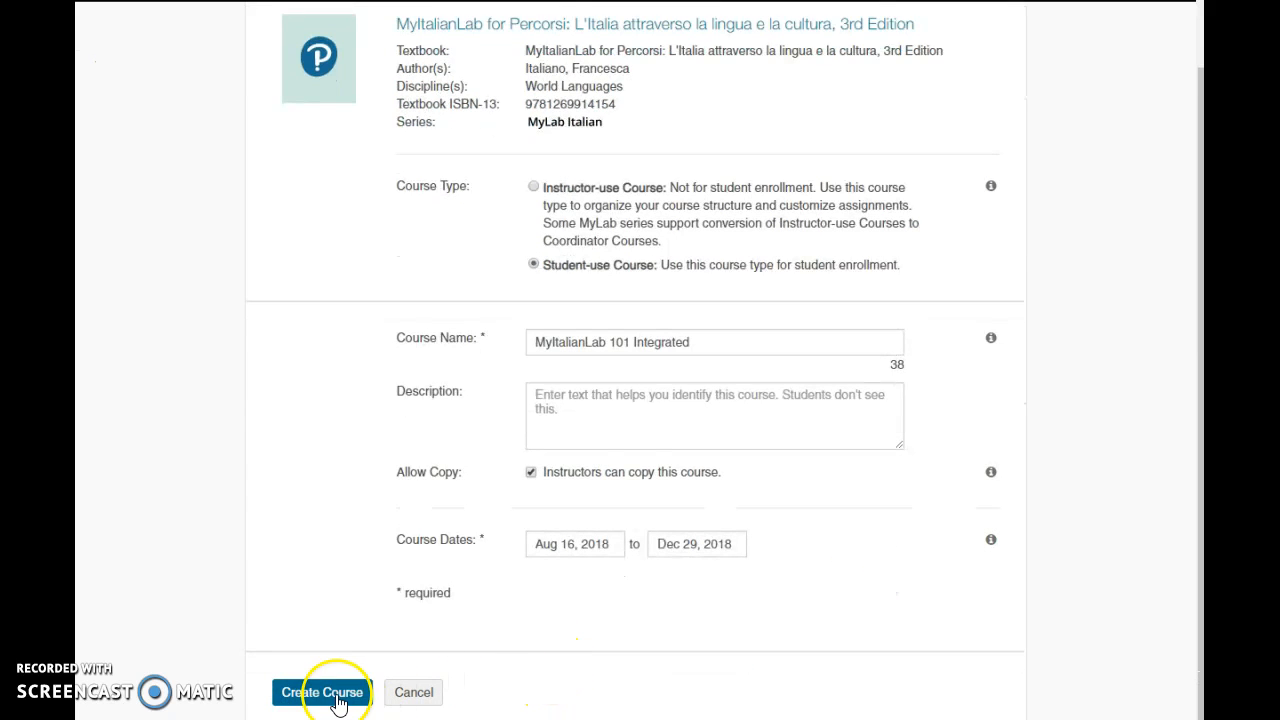
click(325, 690)
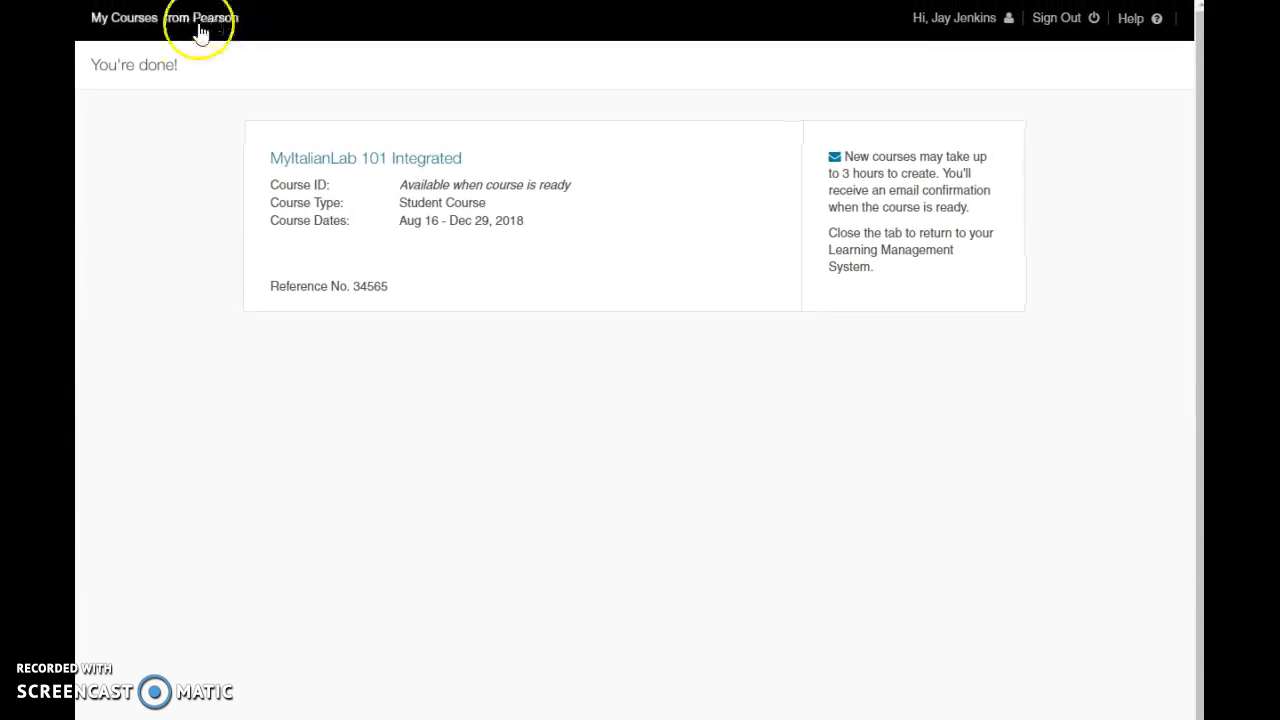
Open the My Courses from Pearson list, signing in again with the prefilled account credentials.
click(176, 26)
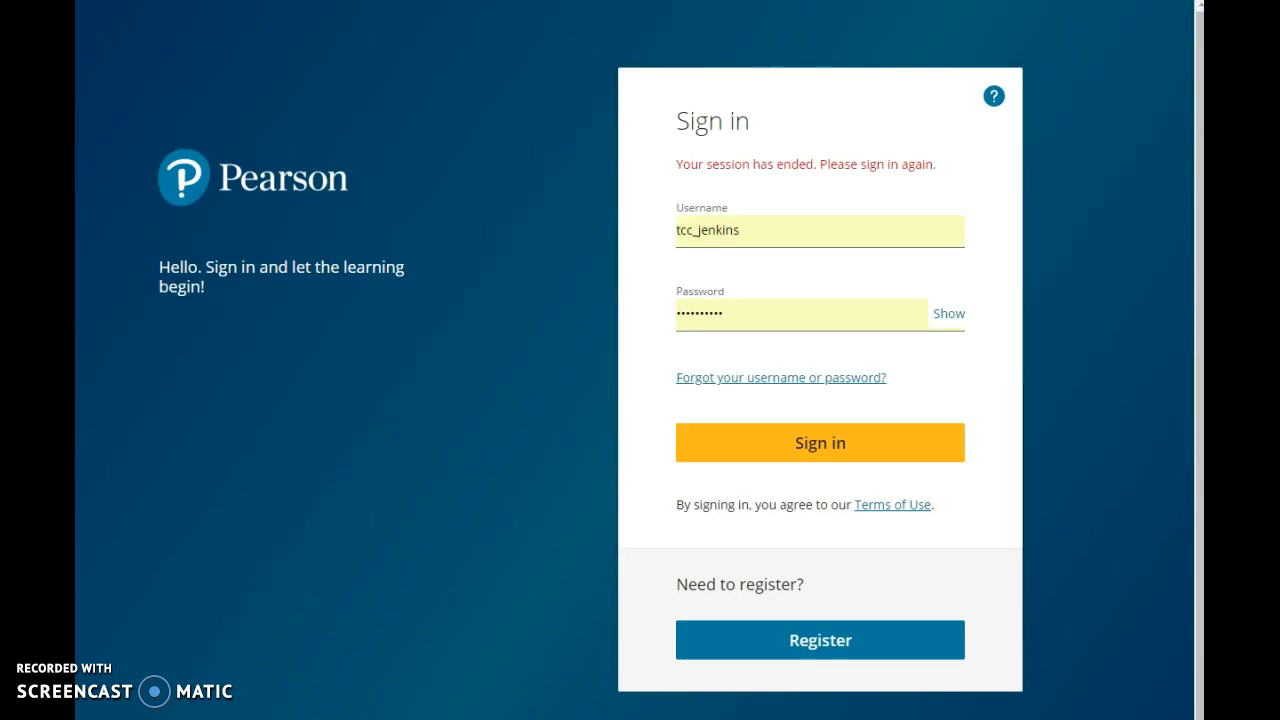
click(849, 446)
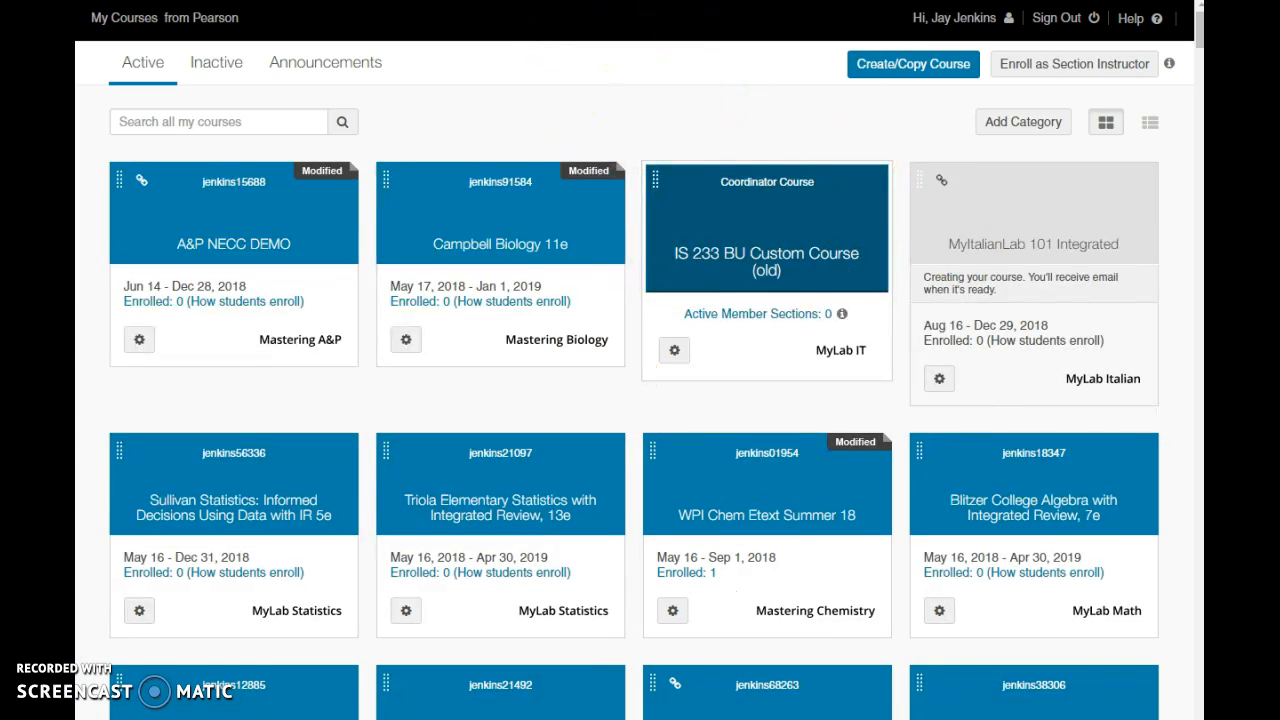
Leave full-screen view, return to the Blackboard course and reopen its Pearson's MyLab & Mastering tools page.
key(F11)
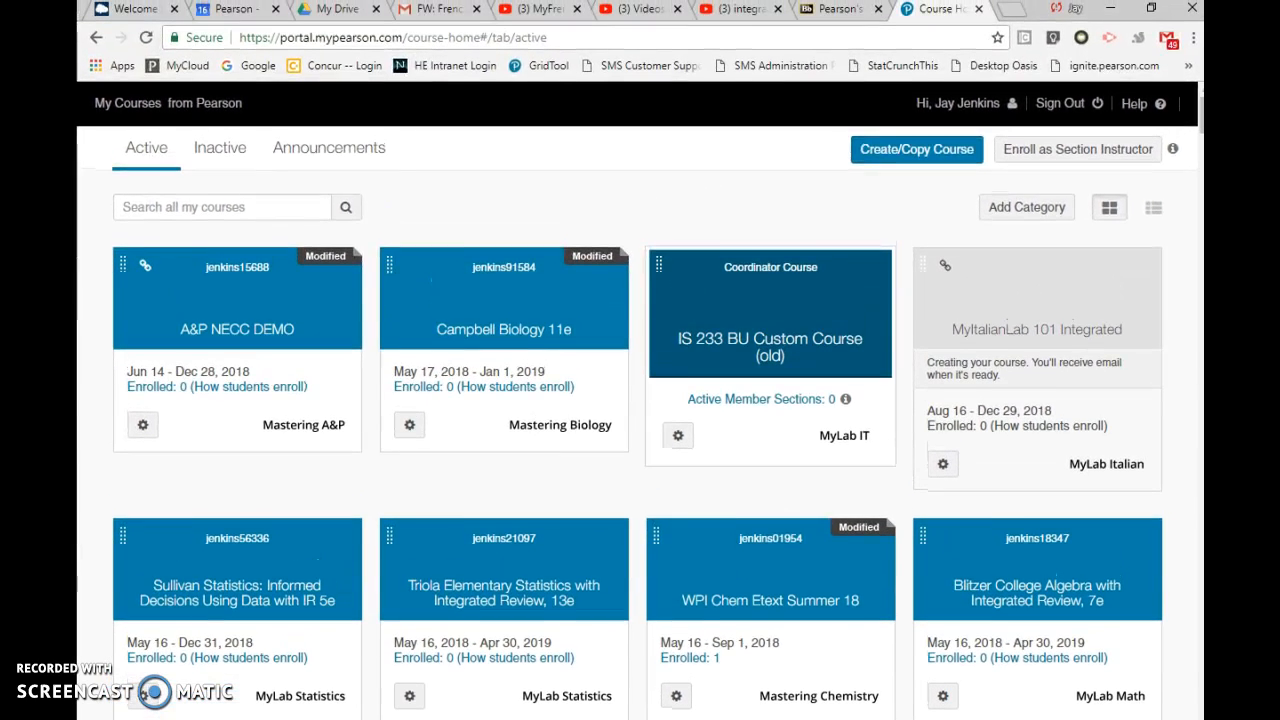
click(840, 12)
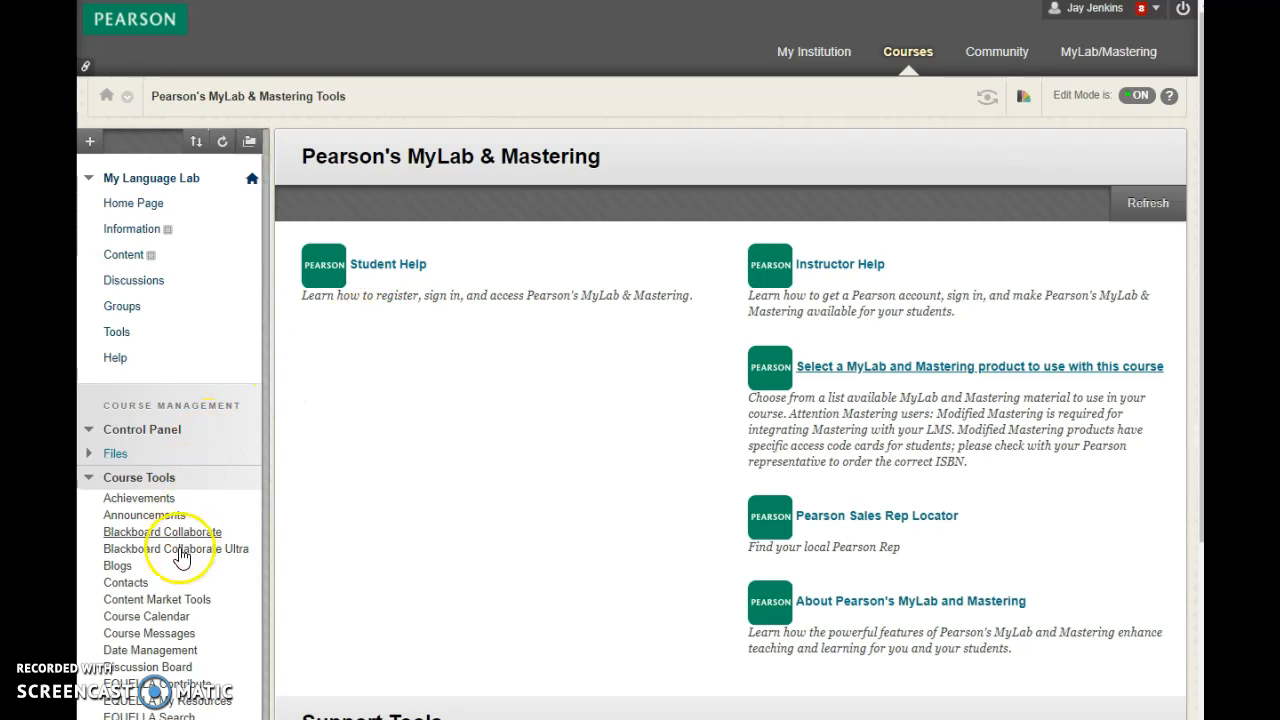
scroll(263, 608, down, 4)
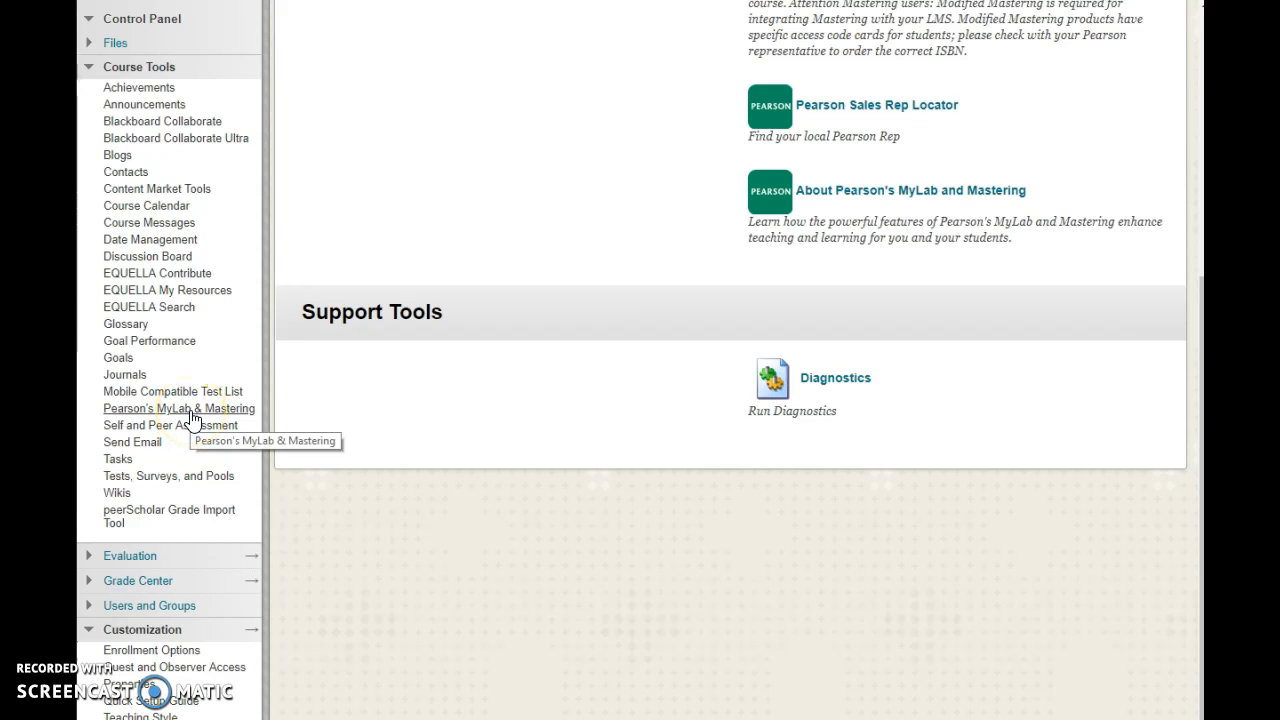
click(192, 418)
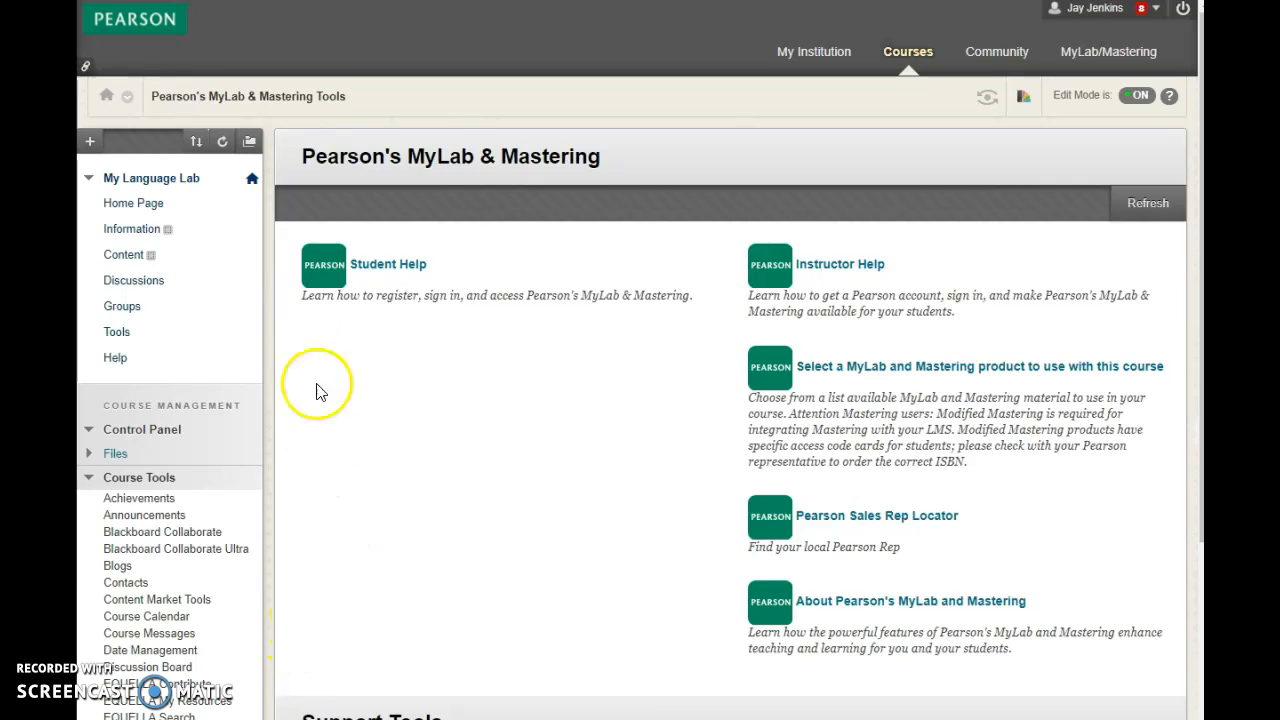
Add a content area named "MyLanguageLab Links" to the course menu and make it available to users.
click(89, 141)
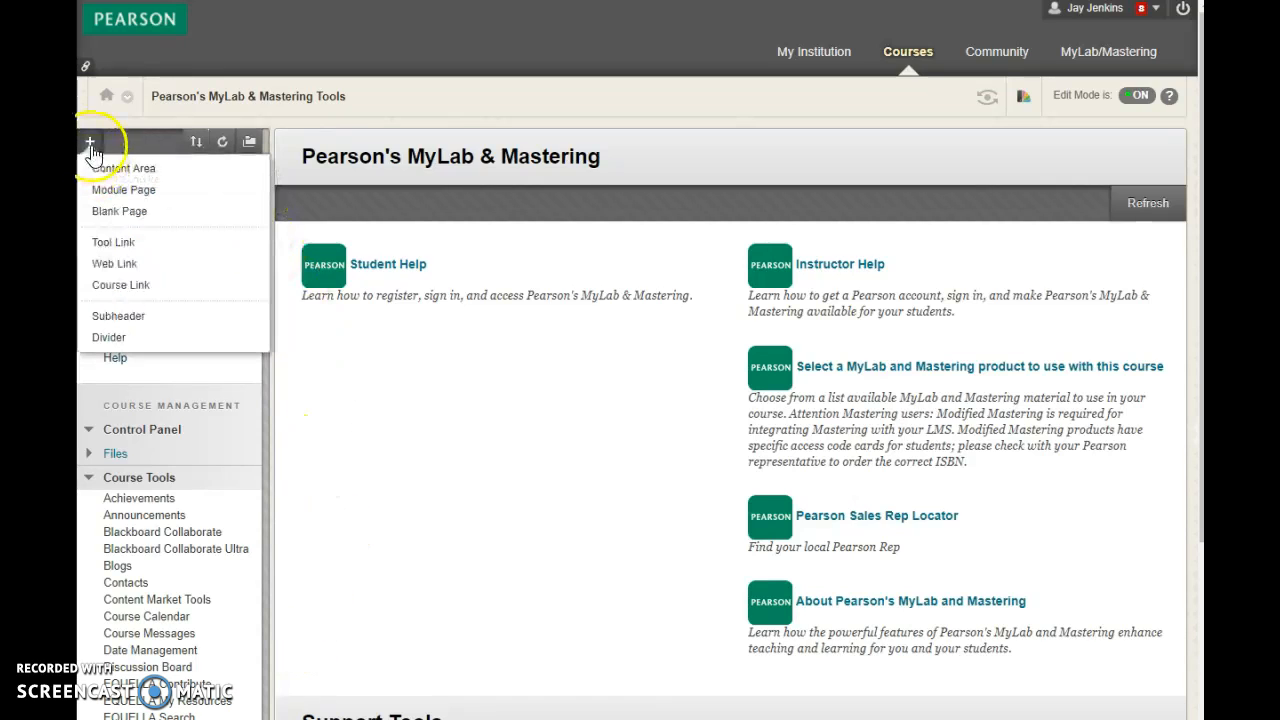
click(98, 168)
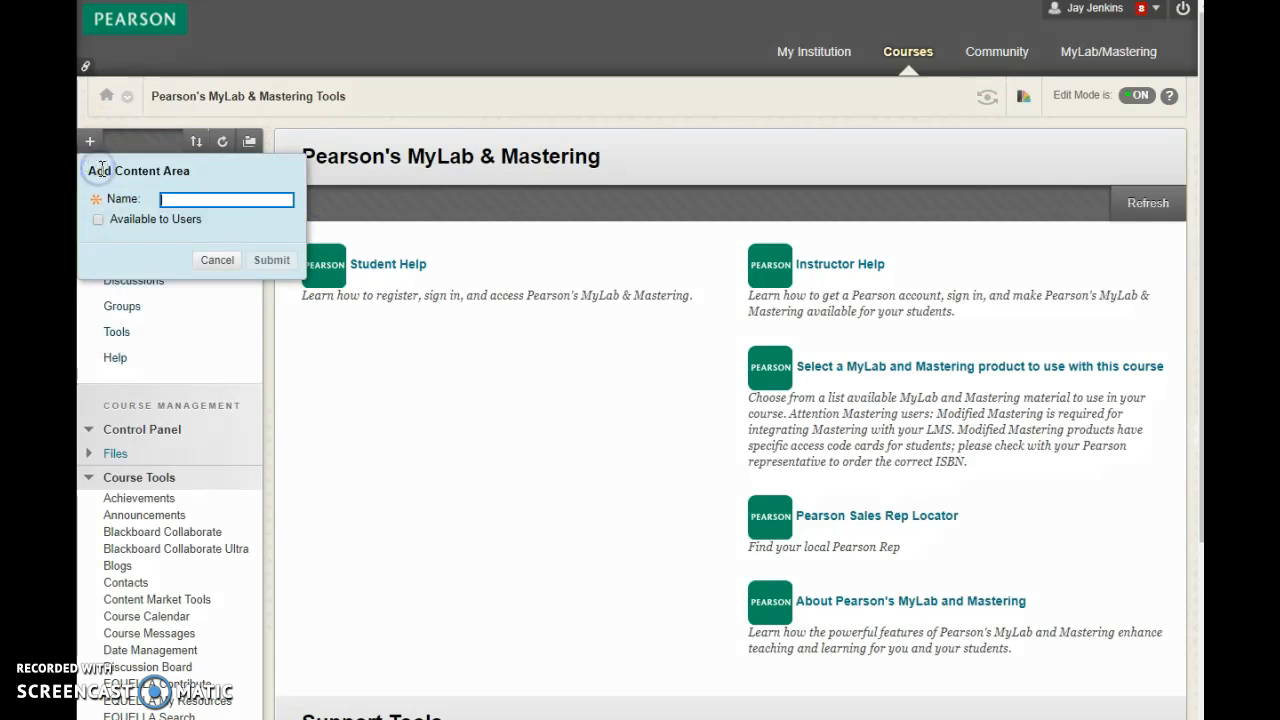
text(MyLanguage Lab Links)
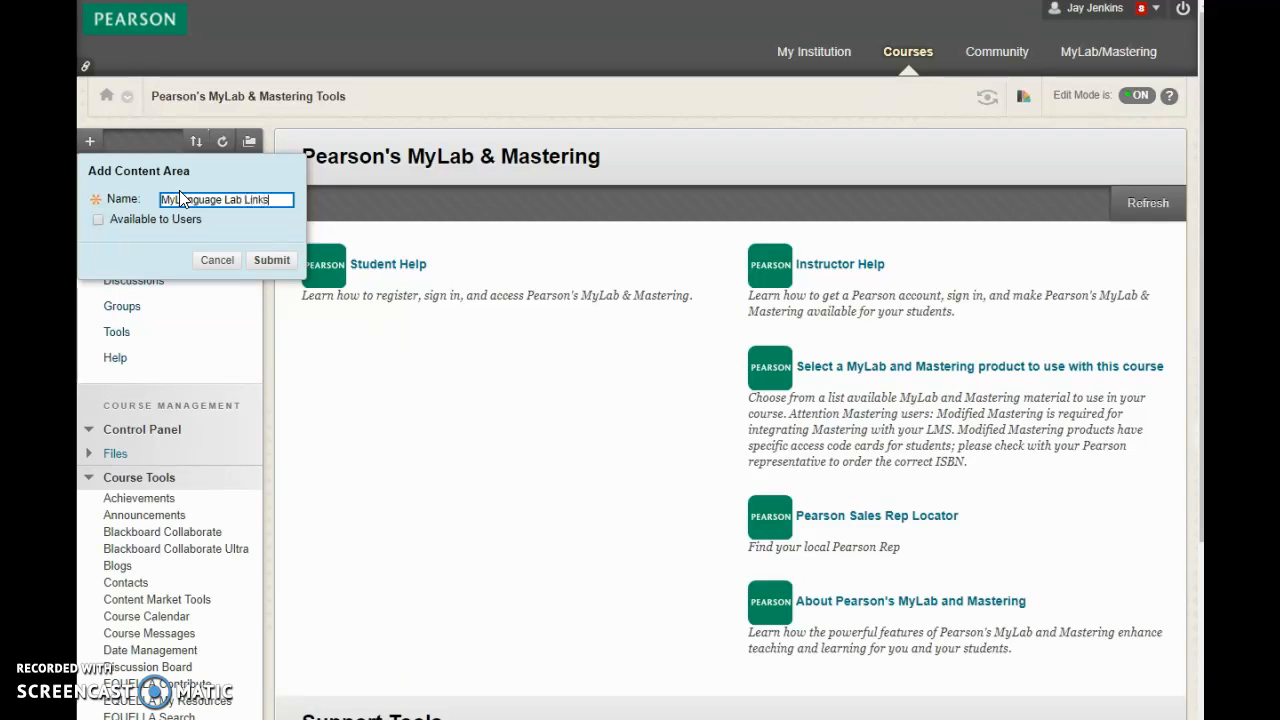
click(215, 200)
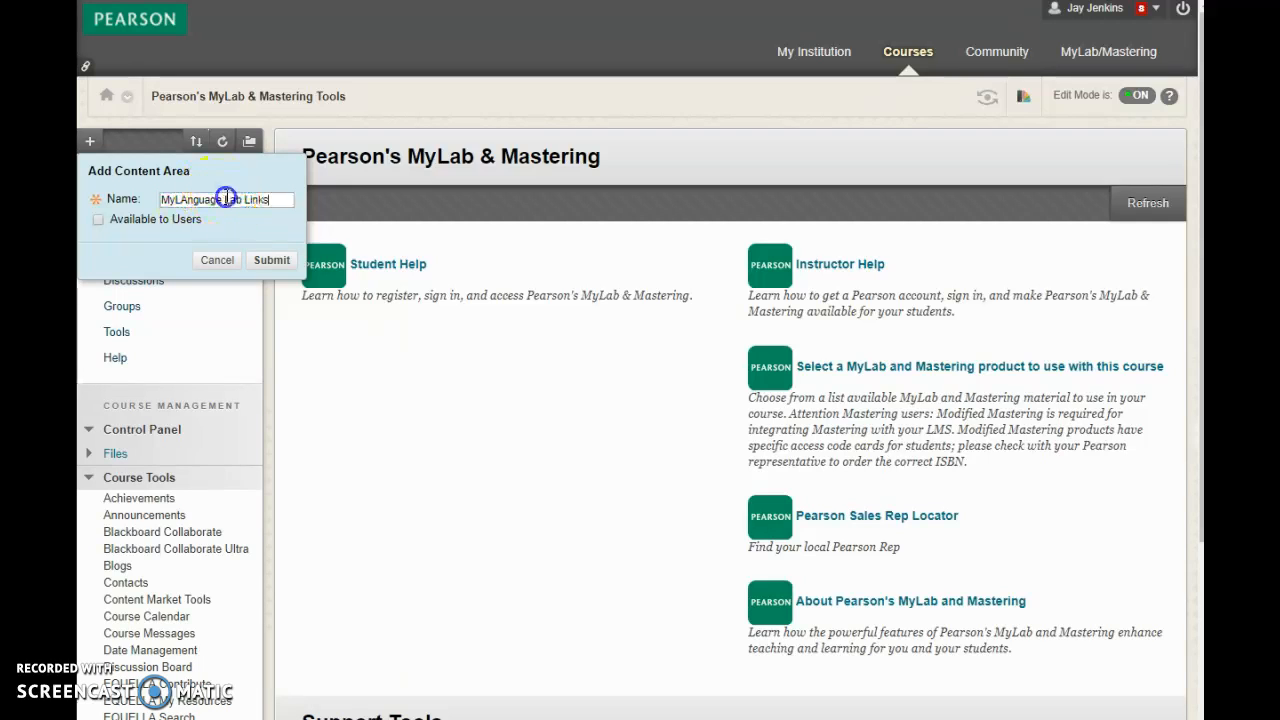
key(BackSpace)
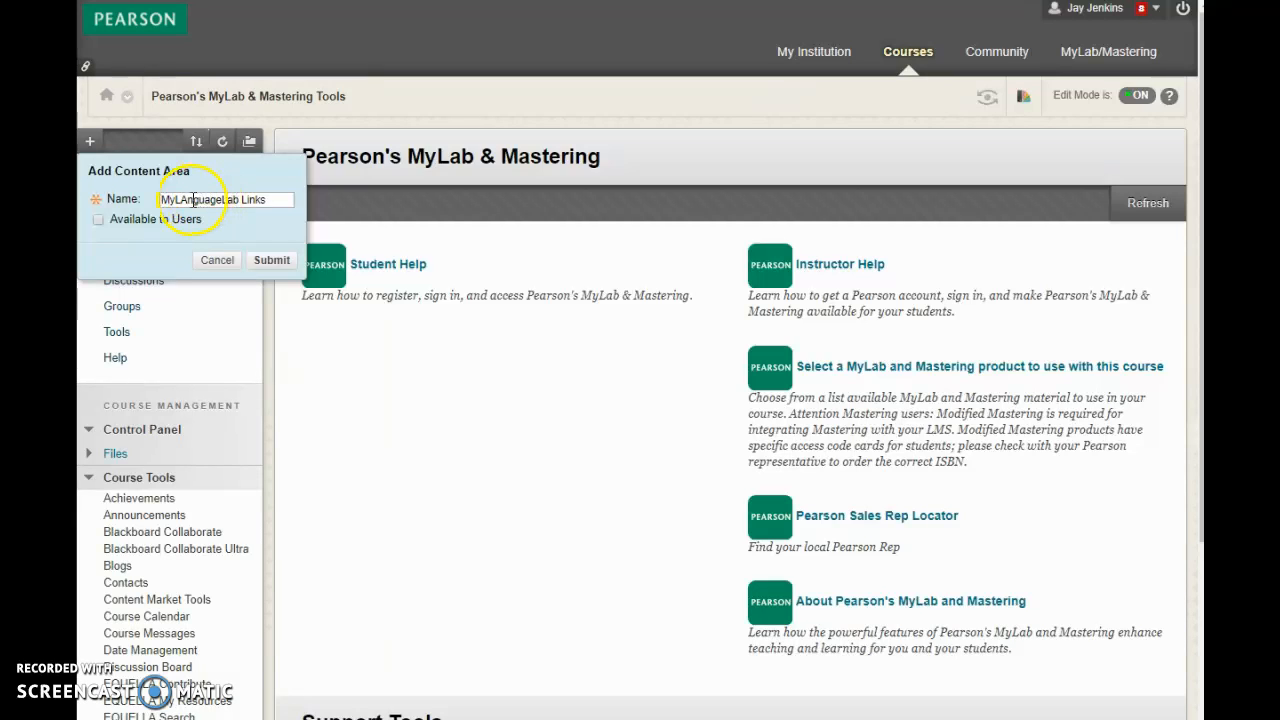
click(99, 221)
click(274, 263)
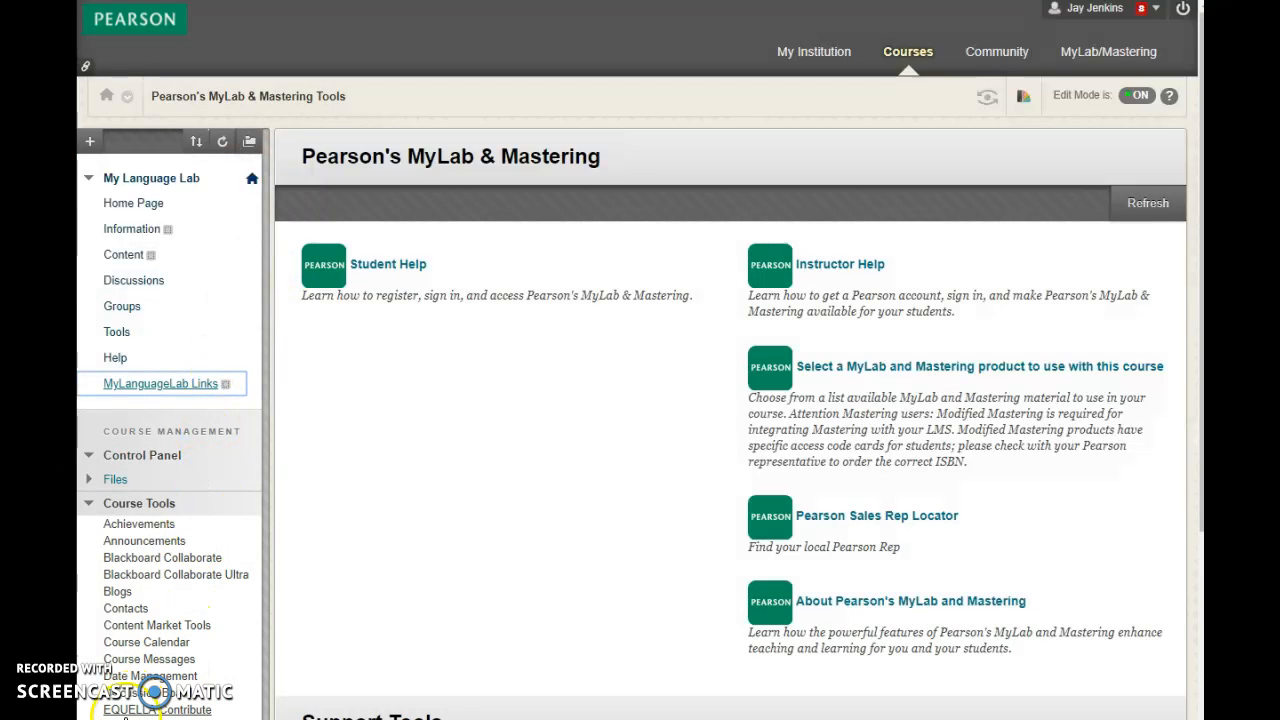
In the MyLanguageLab Links area, add the Pearson MyLab and Mastering Course Home and Pearson Announcements links from Pearson's MyLab & Mastering content.
click(206, 384)
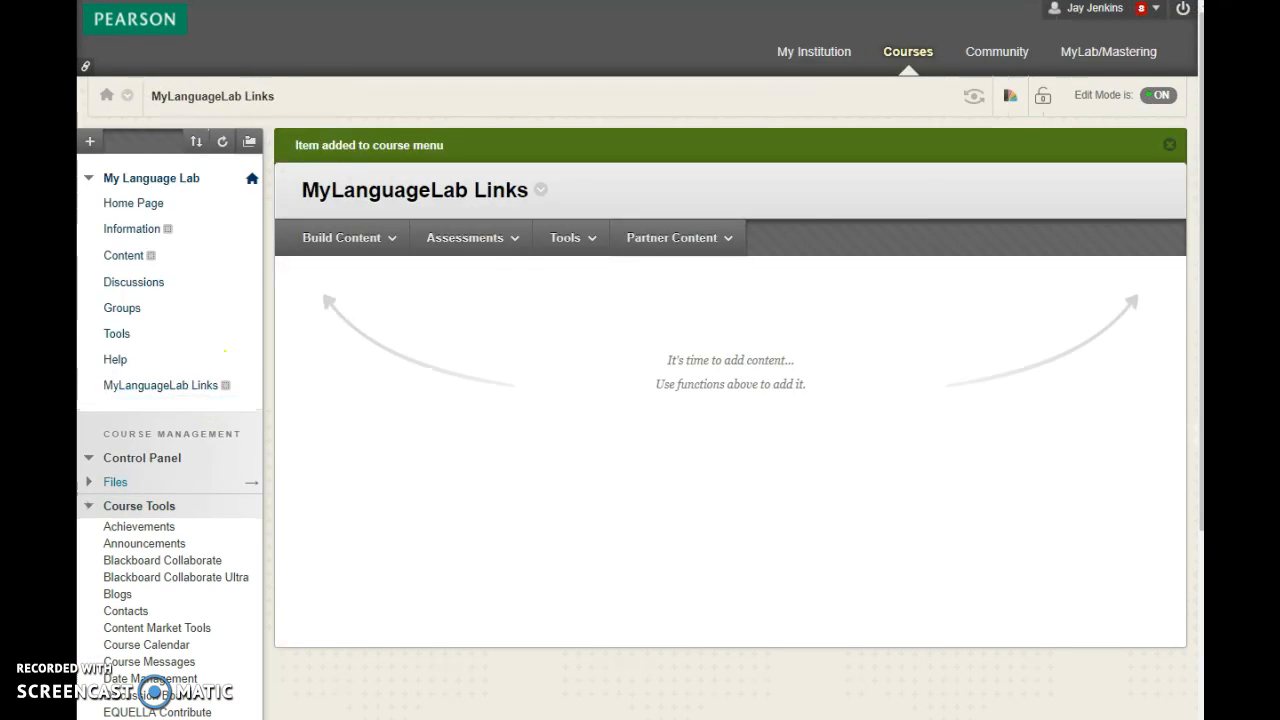
click(574, 245)
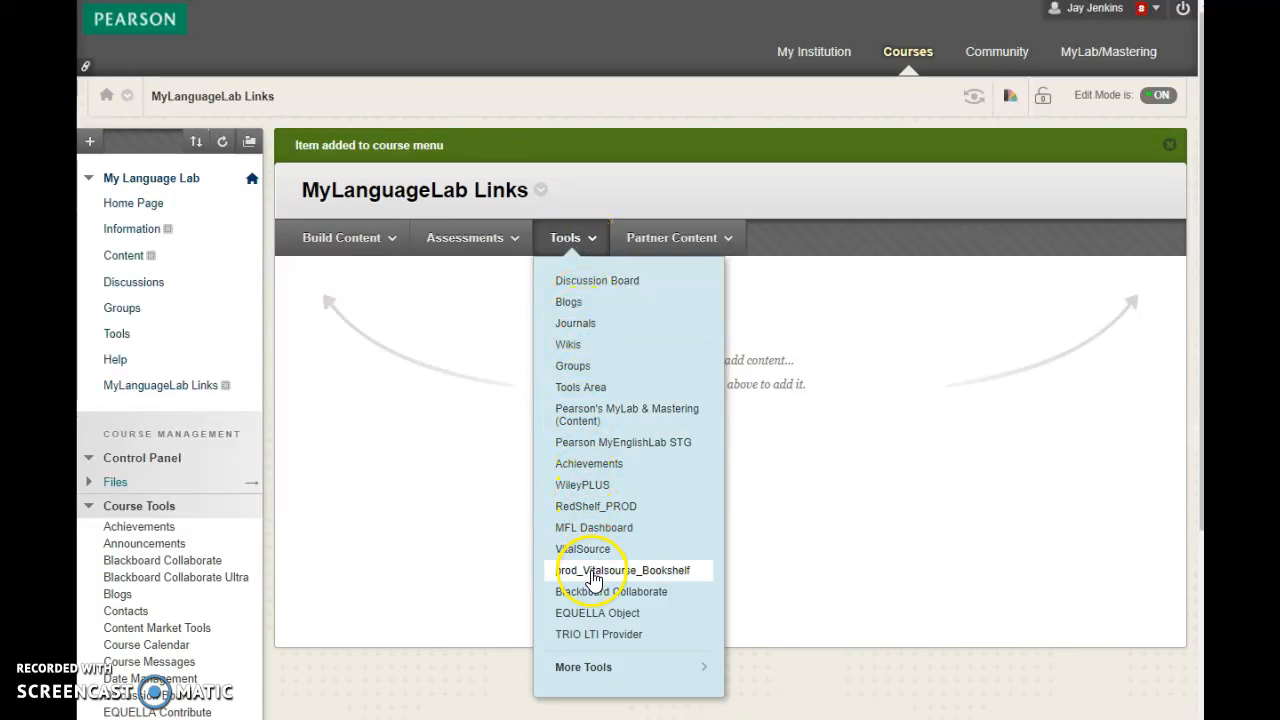
click(612, 412)
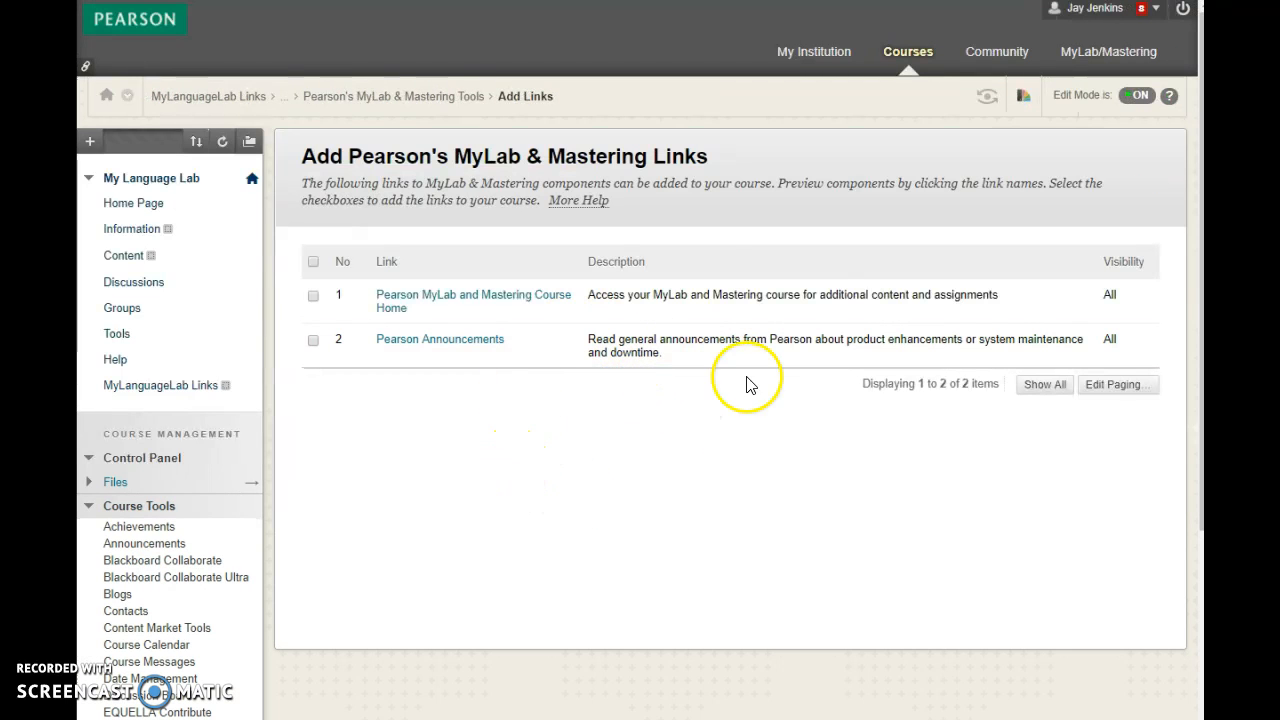
click(314, 296)
click(313, 340)
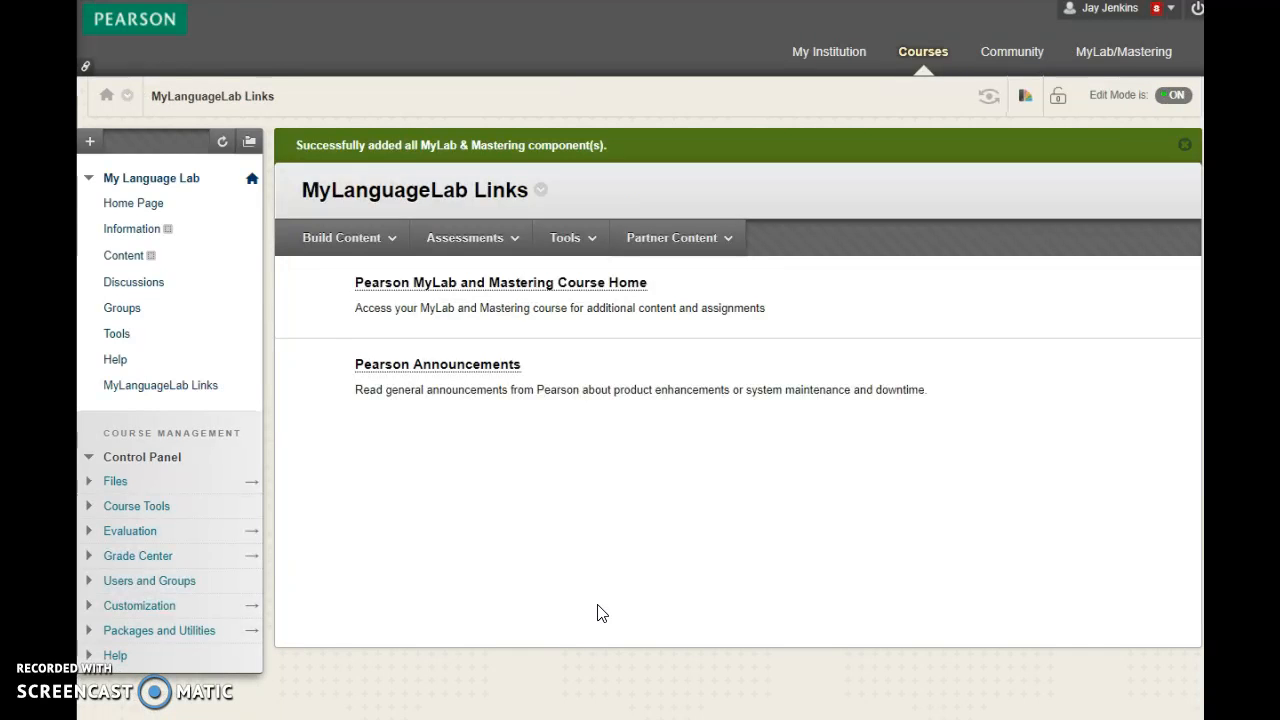
Open the Pearson MyLab and Mastering Course Home link, launch the MyItalianLab course from Student Course Home and maximize its window.
click(433, 286)
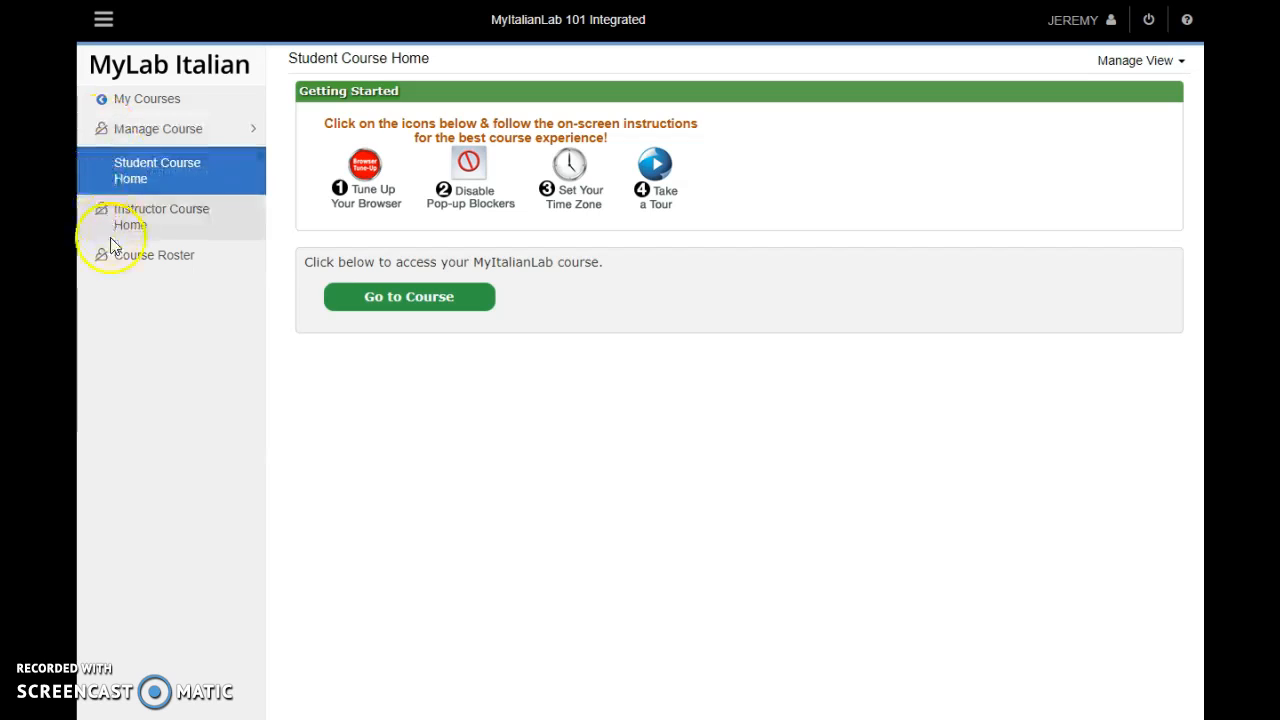
click(361, 307)
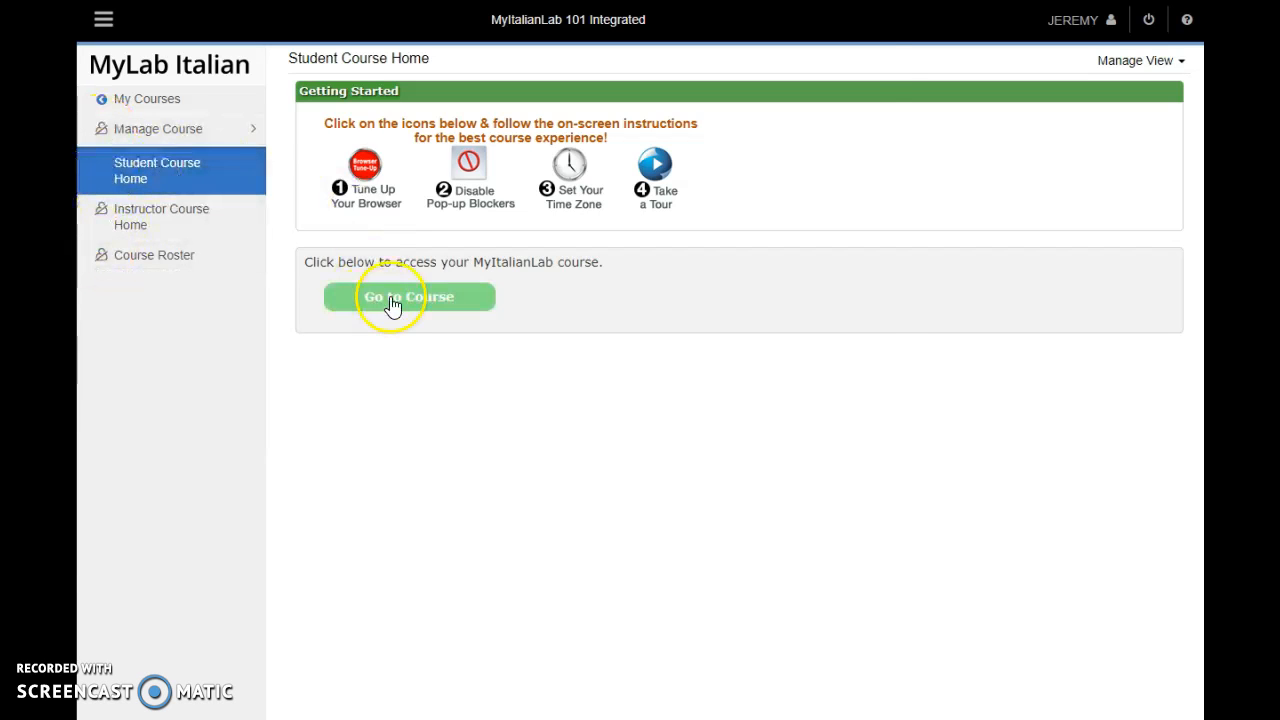
click(386, 306)
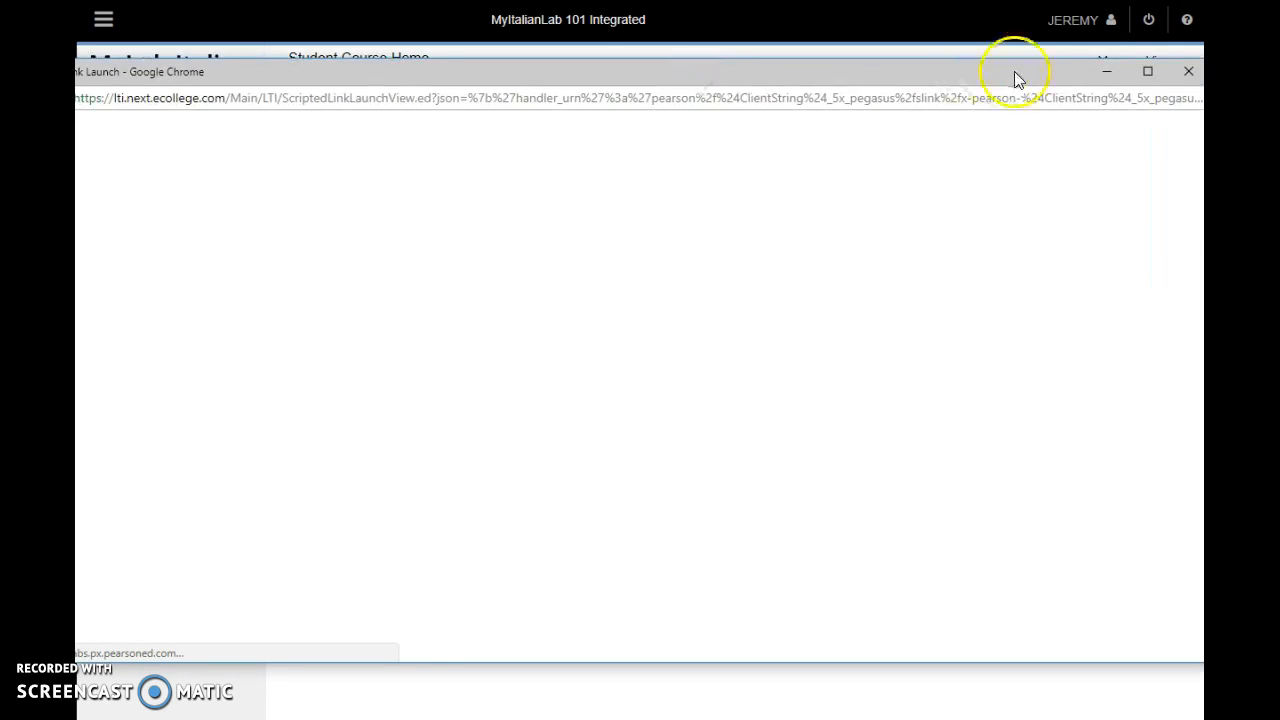
click(1150, 70)
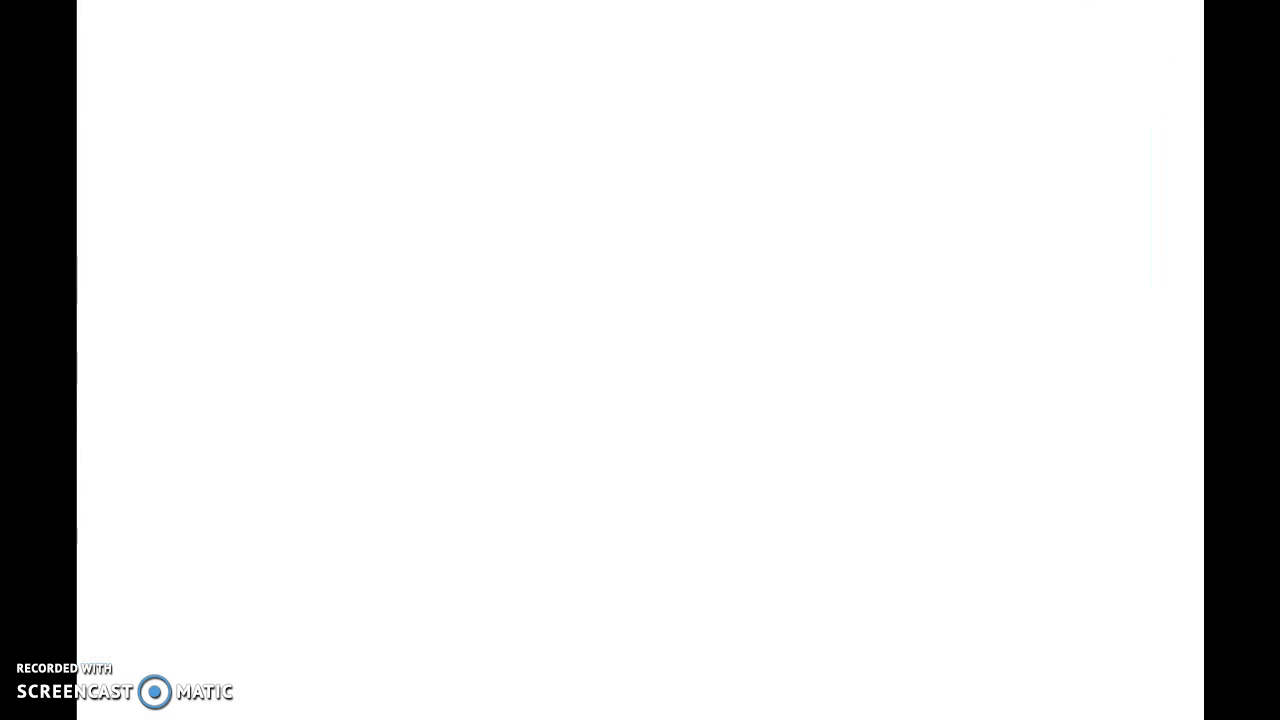